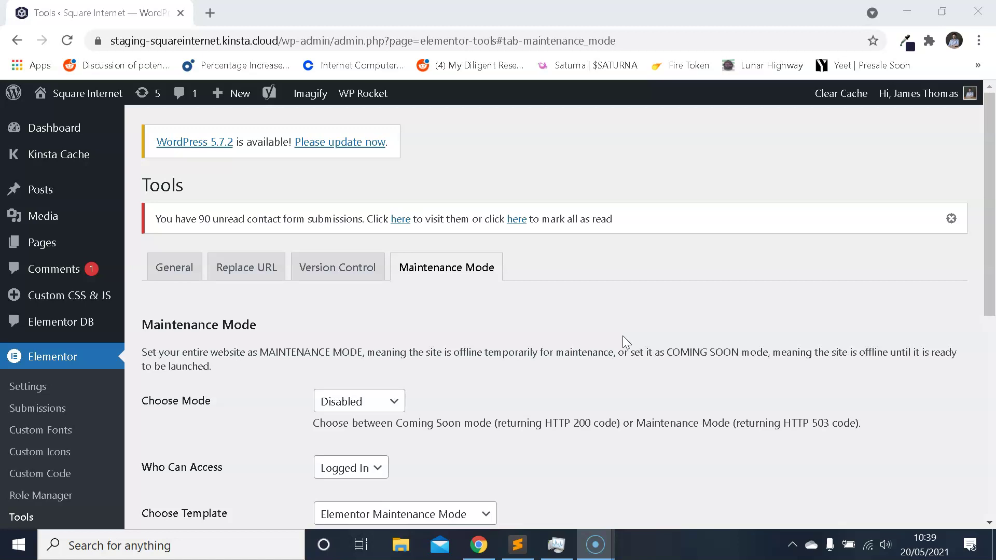
Scroll through the Elementor Maintenance Mode settings page.
scroll(623, 336, down, 2)
click(627, 338)
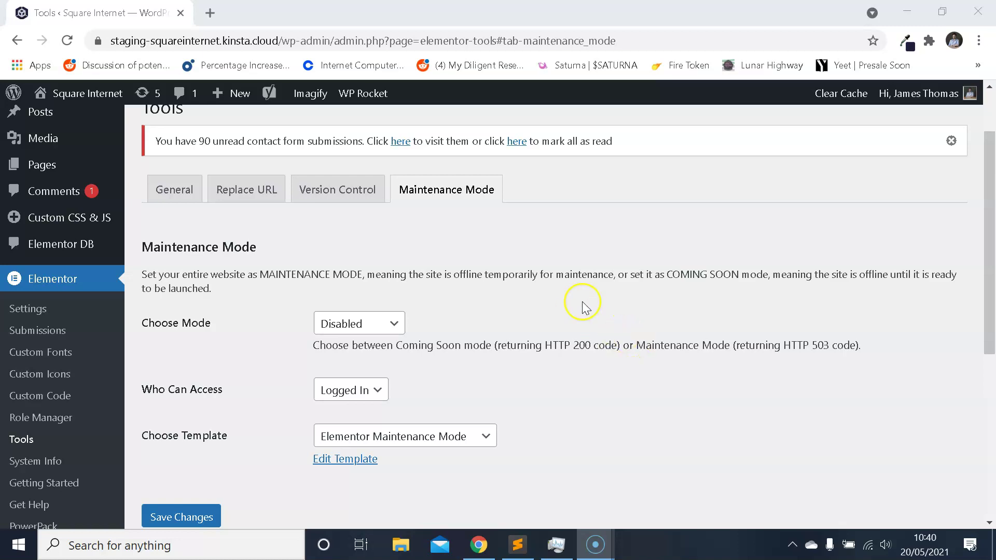
scroll(582, 304, down, 2)
scroll(582, 304, up, 2)
scroll(550, 274, down, 2)
scroll(496, 241, up, 2)
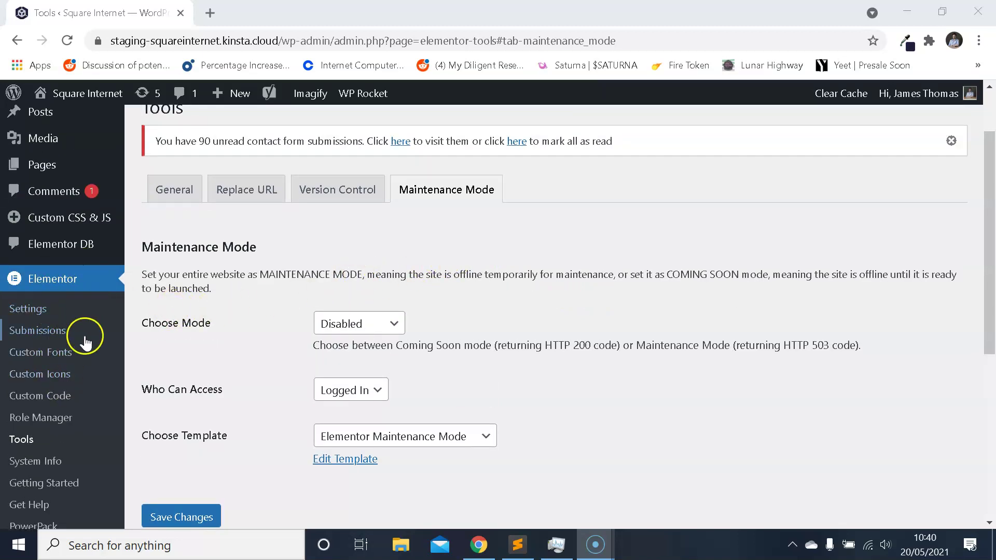
Open the live site in a new tab, look it over, and return to the Tools tab.
right_click(81, 119)
click(91, 129)
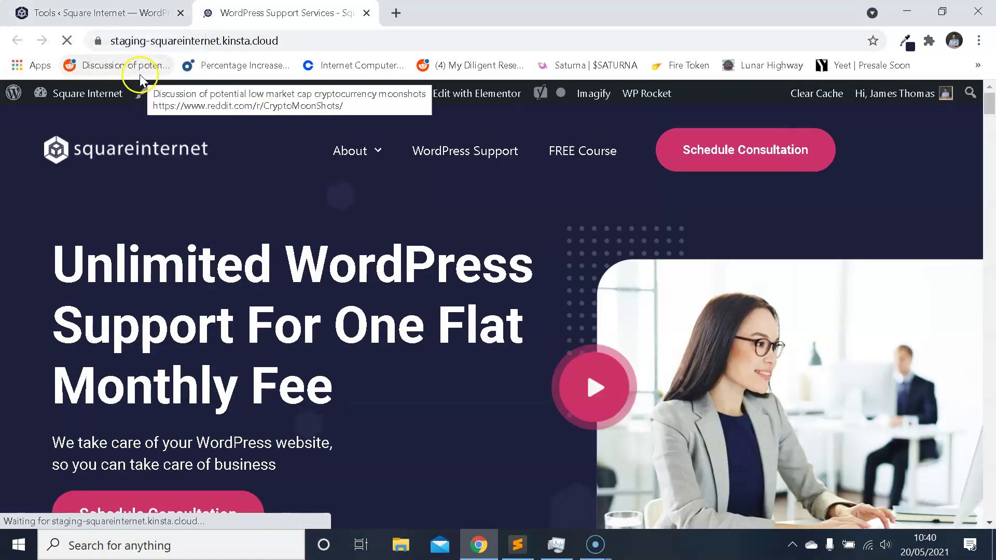
scroll(301, 240, down, 8)
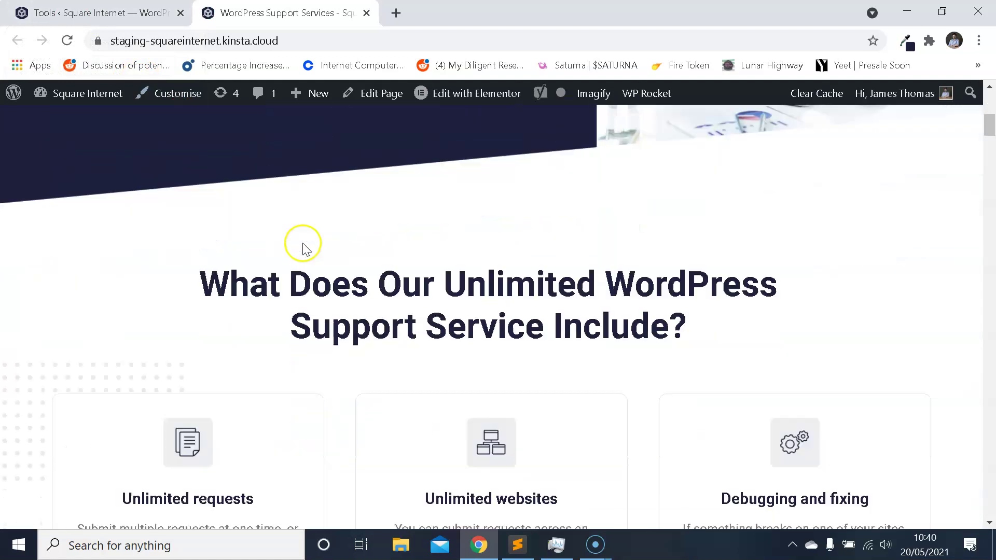
scroll(302, 244, up, 8)
click(145, 12)
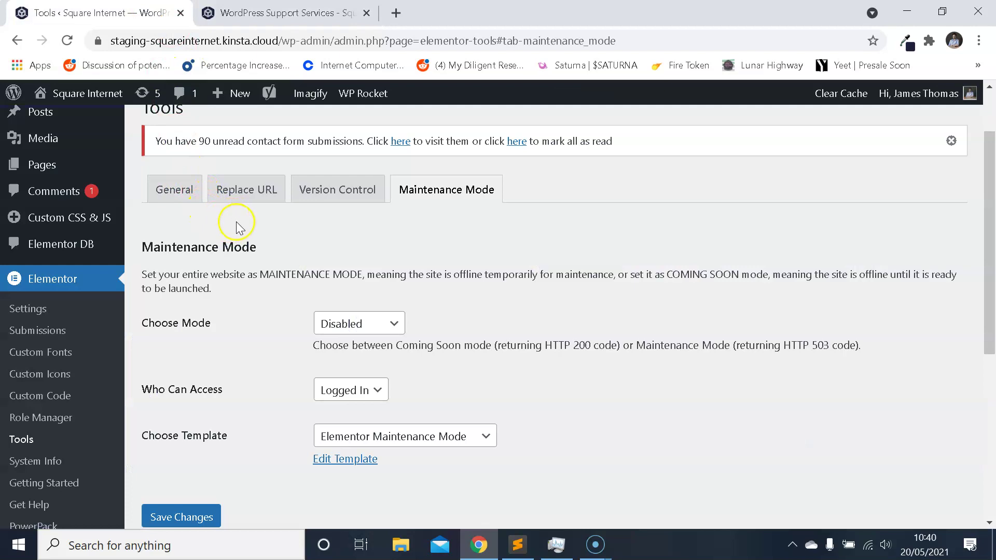
scroll(231, 217, down, 1)
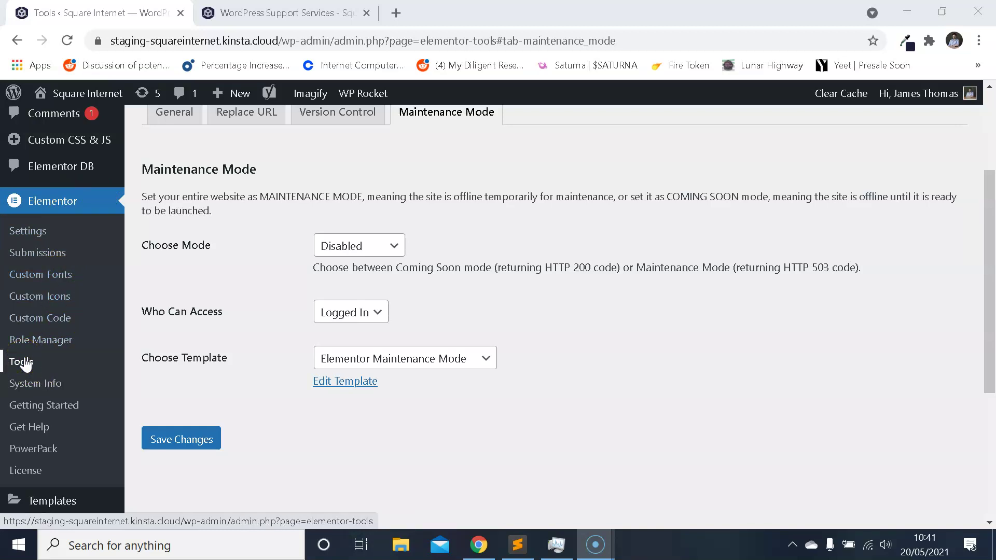
Try the Choose Mode options Maintenance, Disabled and Coming Soon.
scroll(218, 358, up, 1)
scroll(218, 358, up, 1)
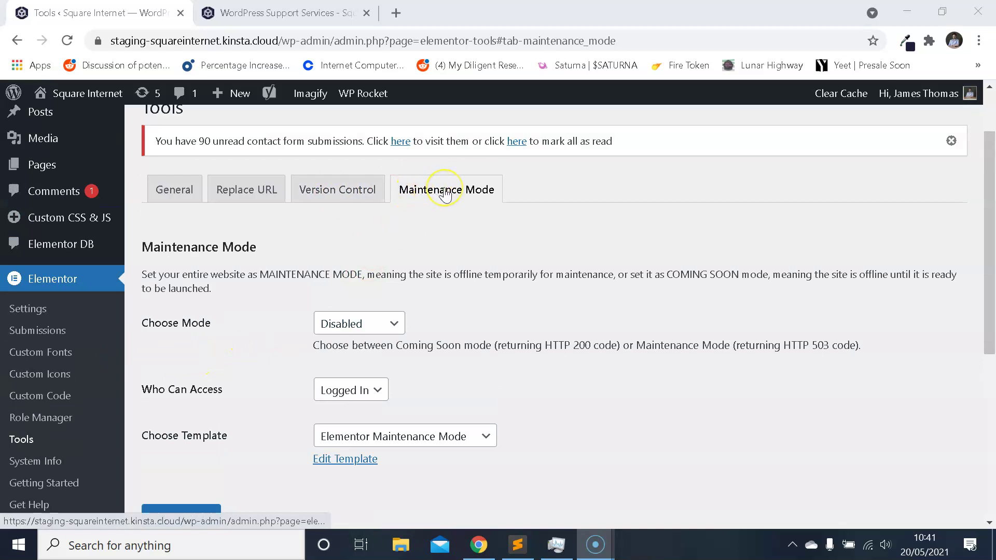
scroll(445, 194, down, 2)
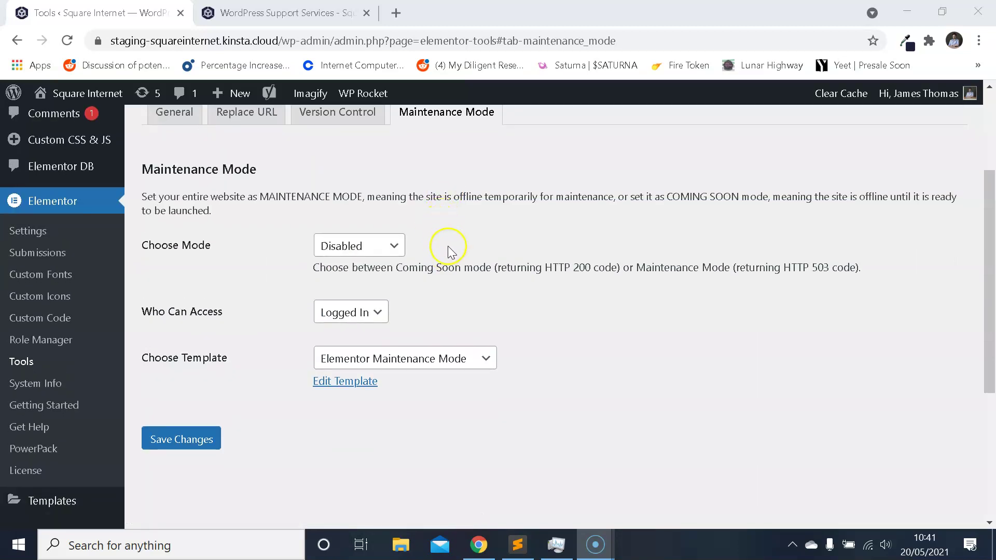
click(377, 254)
click(371, 299)
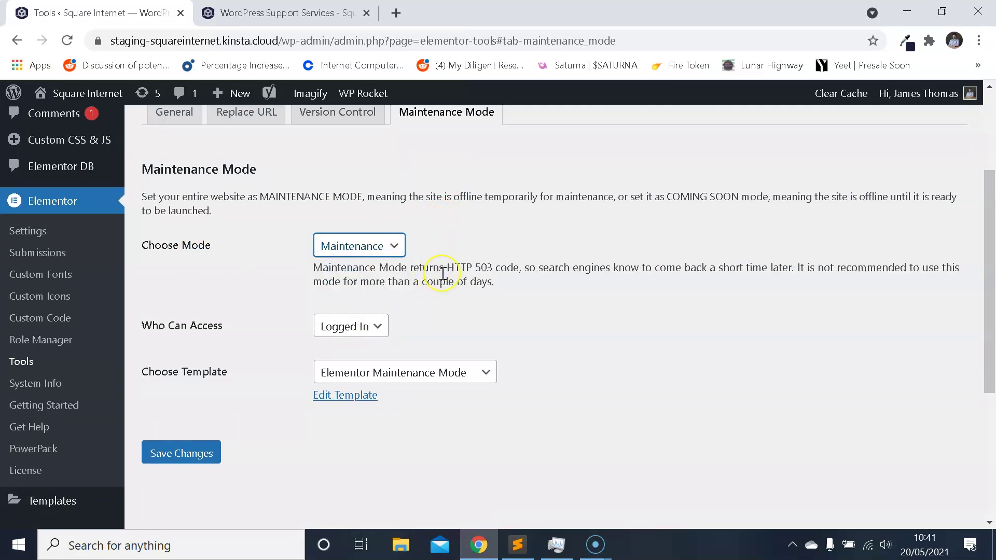
click(390, 245)
click(383, 266)
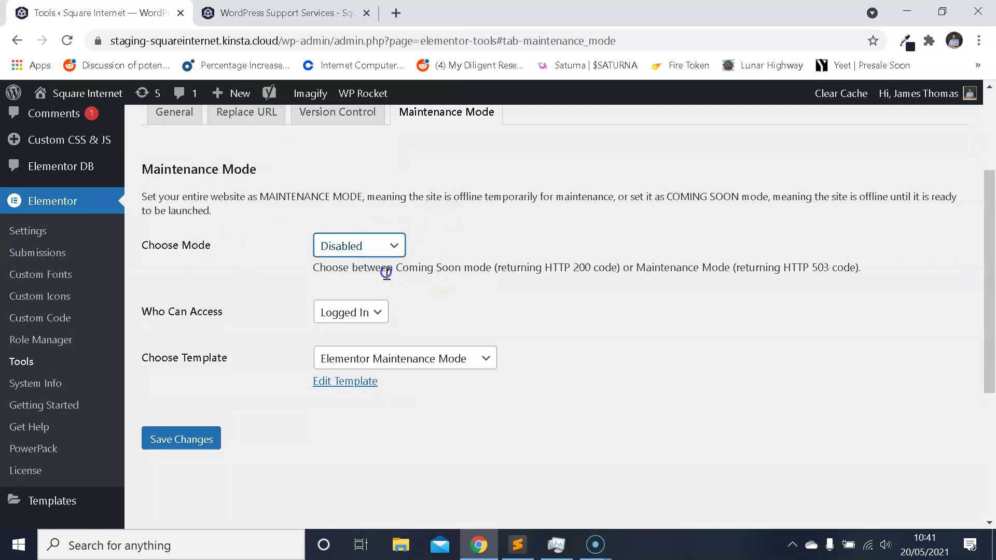
click(388, 248)
click(382, 281)
mouse_move(363, 93)
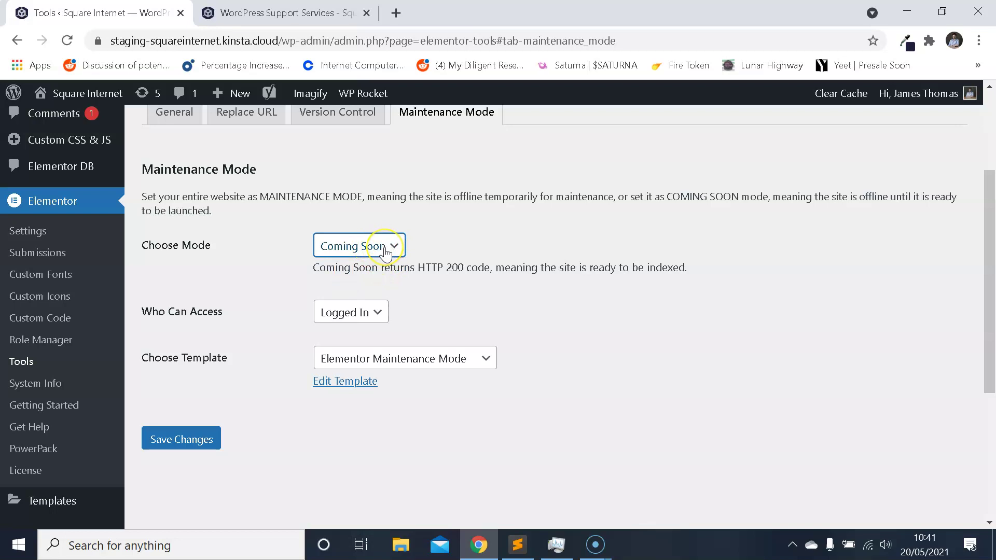
Set Choose Mode to Maintenance and keep Who Can Access on Logged In.
click(385, 251)
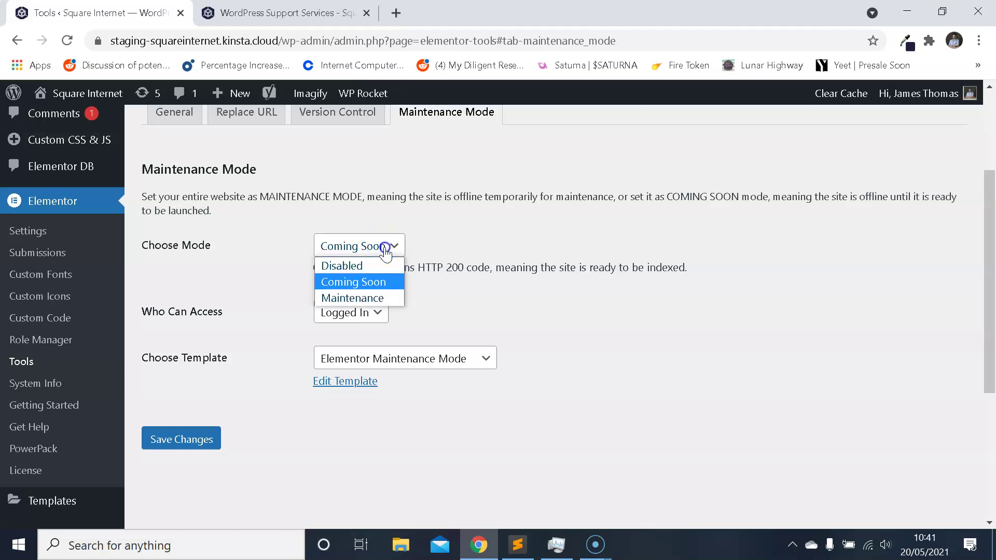
click(371, 300)
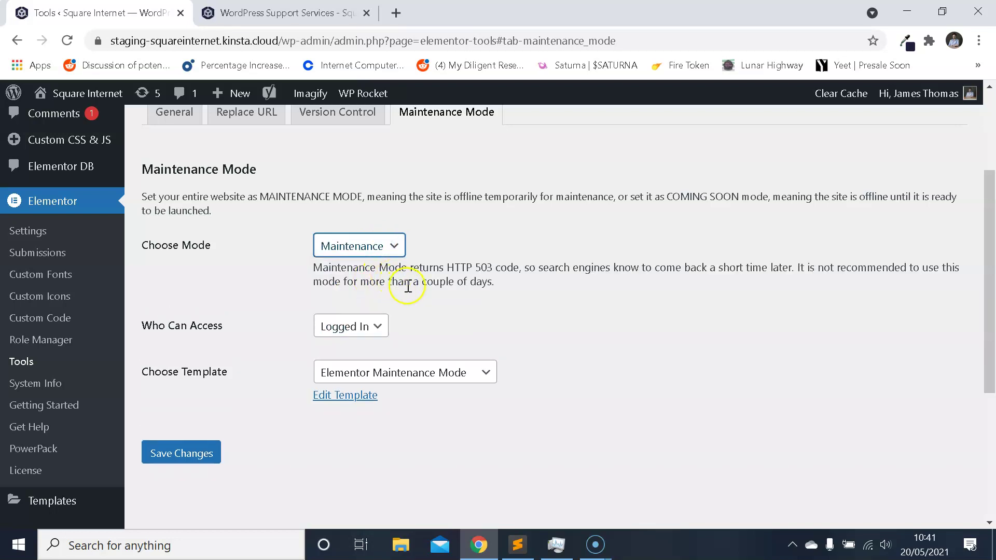
click(373, 327)
click(377, 326)
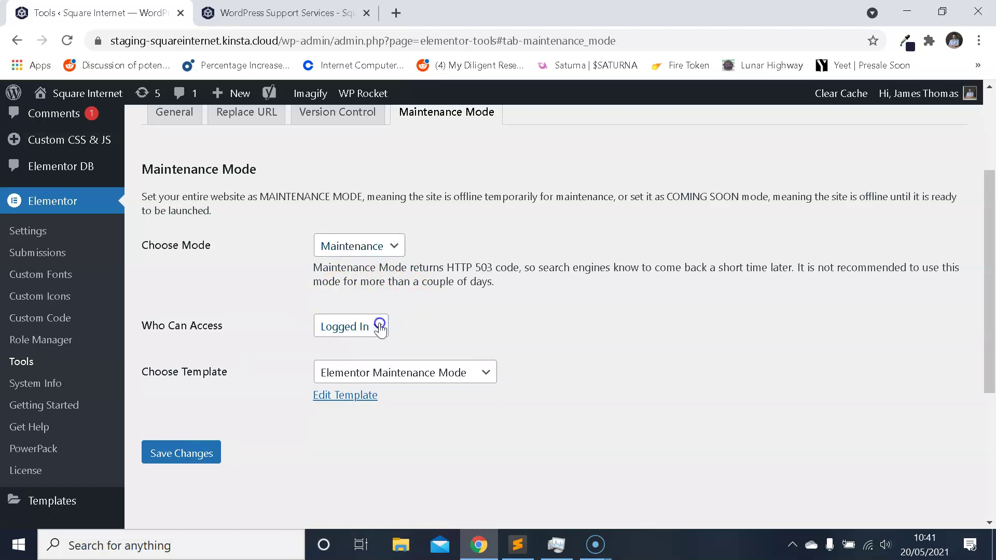
click(467, 298)
click(393, 243)
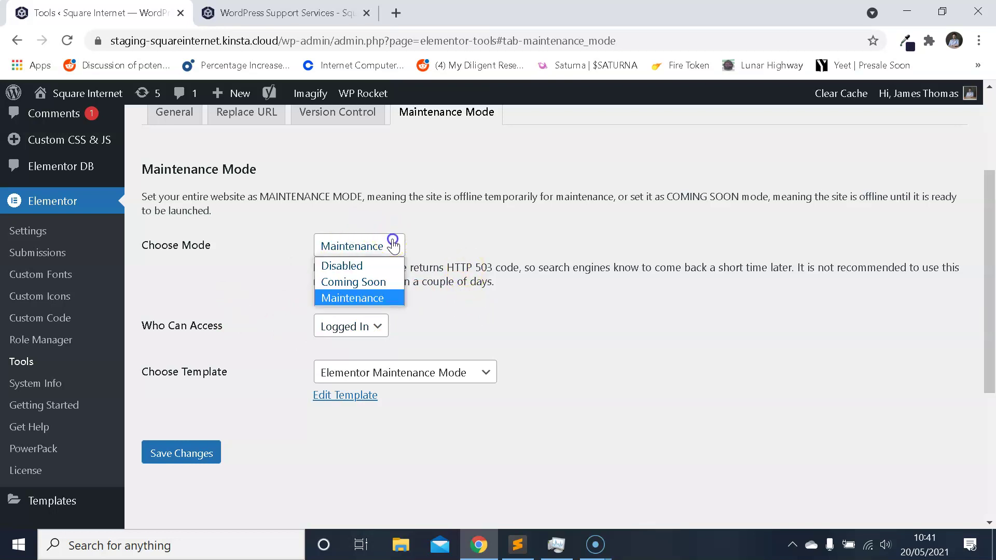
click(393, 244)
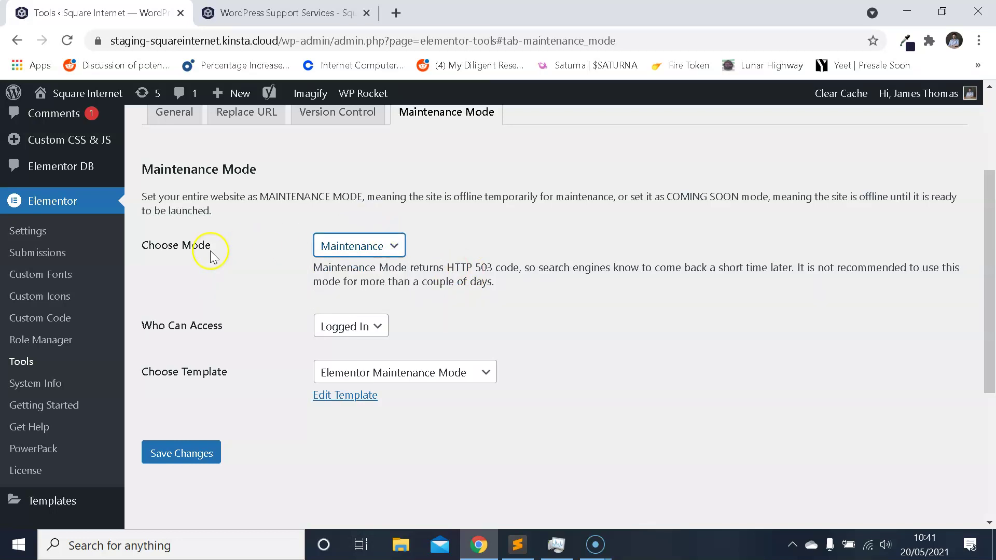
key(ctrl+minus)
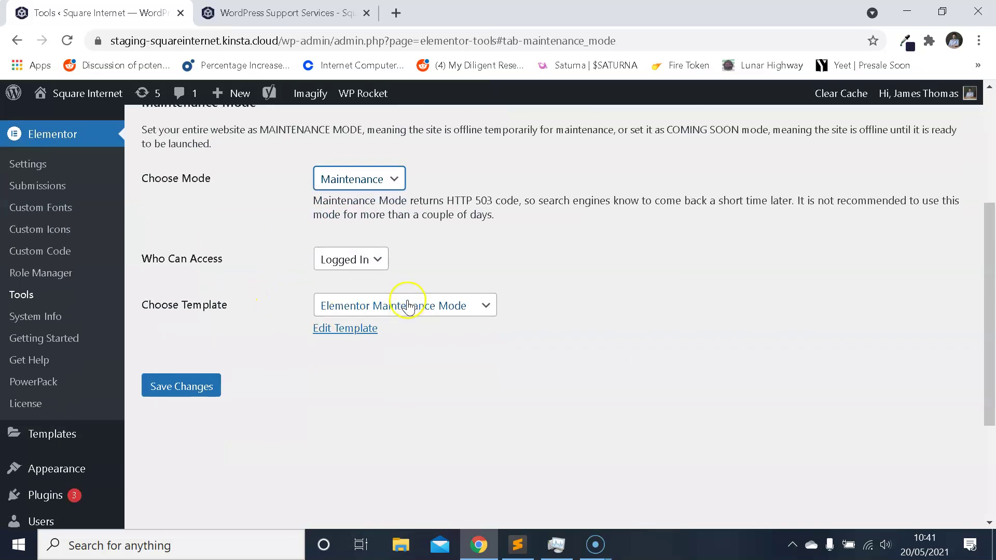
key(ctrl+plus)
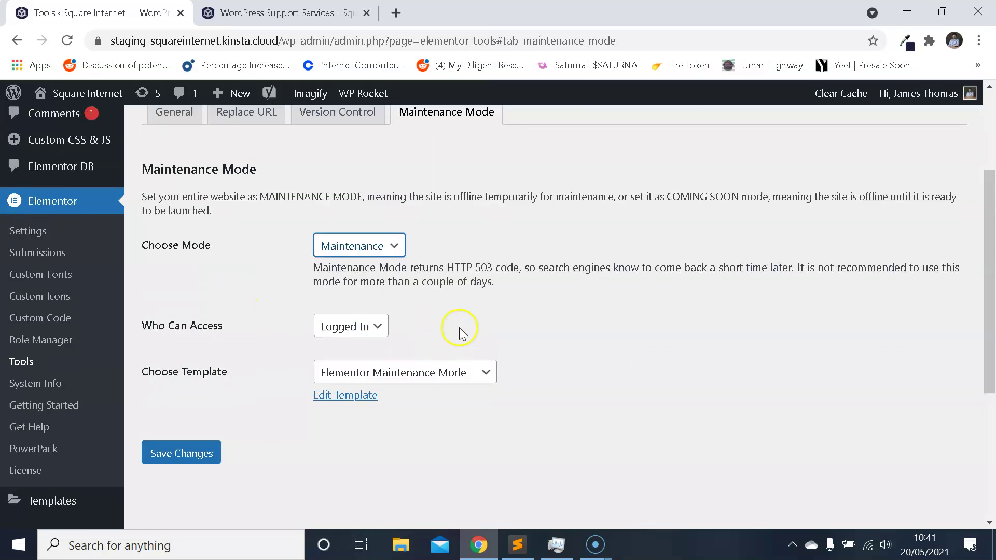
Clear the template choice to show the warning that a template is required.
click(441, 381)
click(384, 45)
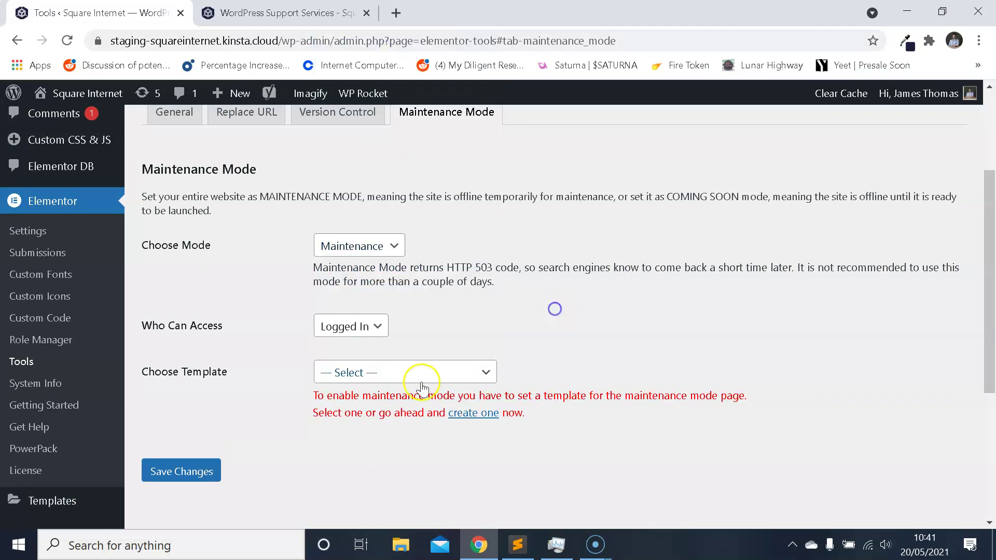
drag(313, 395, 561, 416)
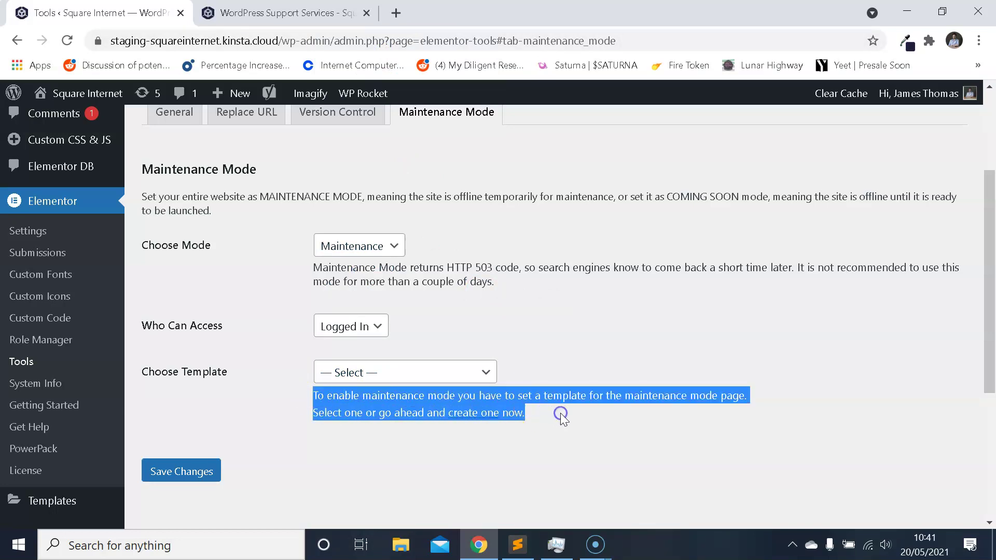
click(600, 399)
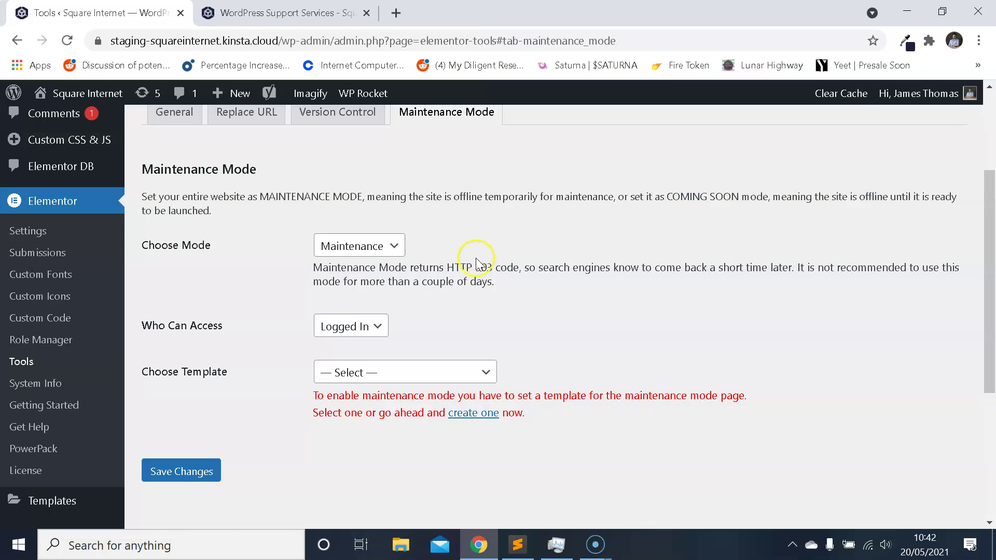
Choose the Maintenance Mode template, keep the Maintenance mode, and save changes.
click(446, 373)
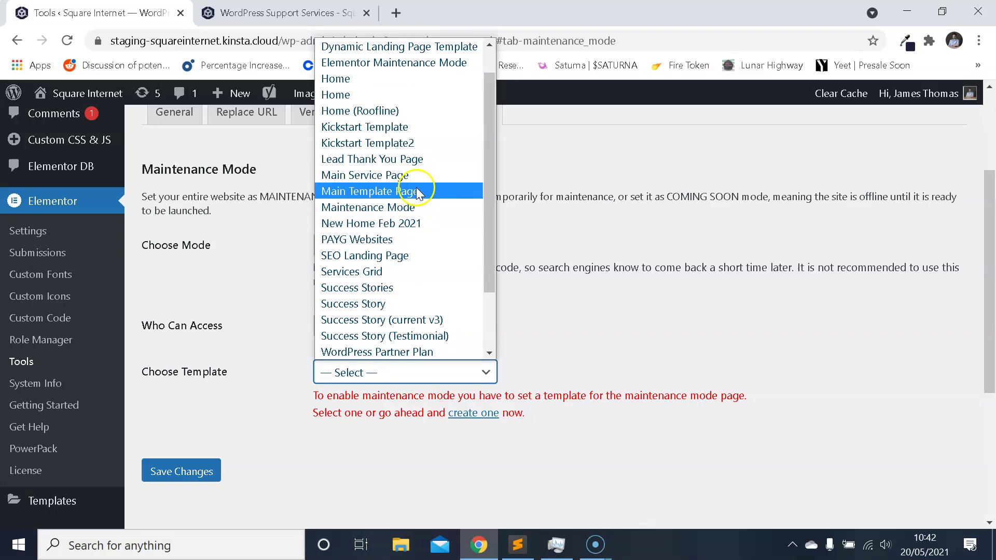
click(424, 207)
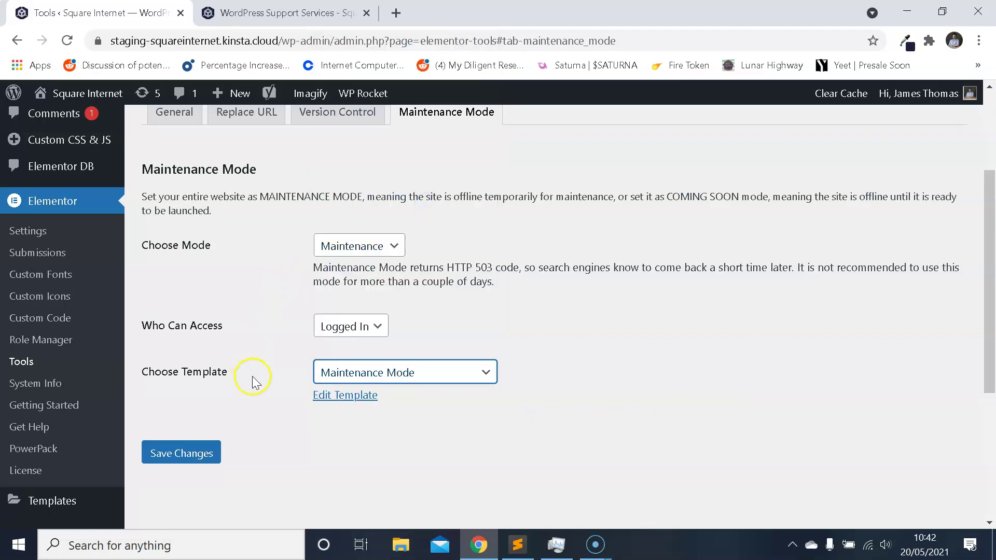
click(207, 453)
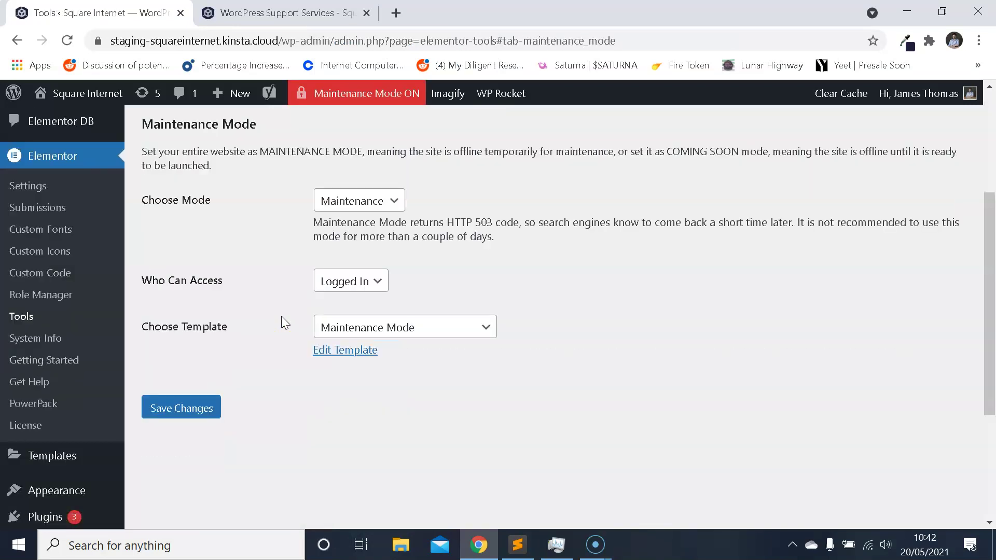
click(367, 281)
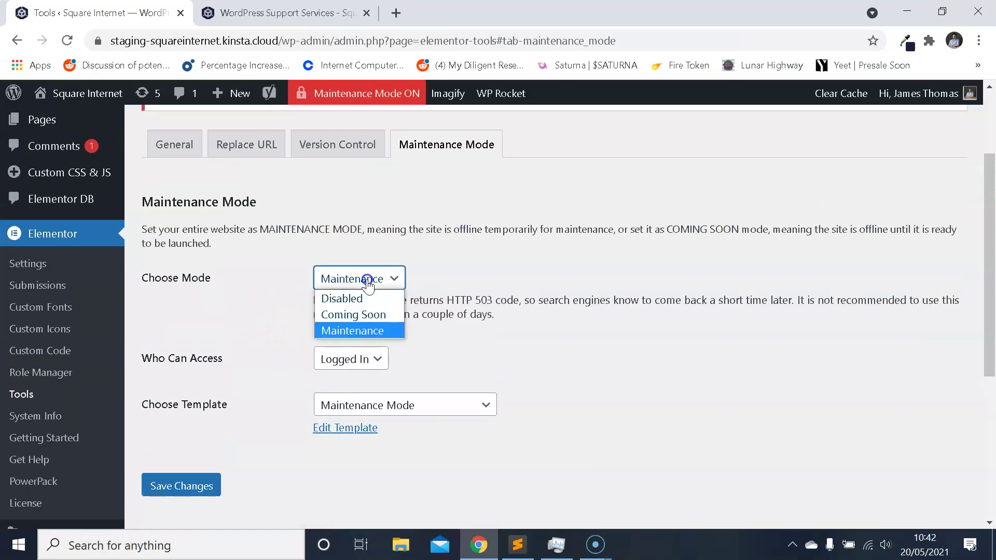
click(362, 279)
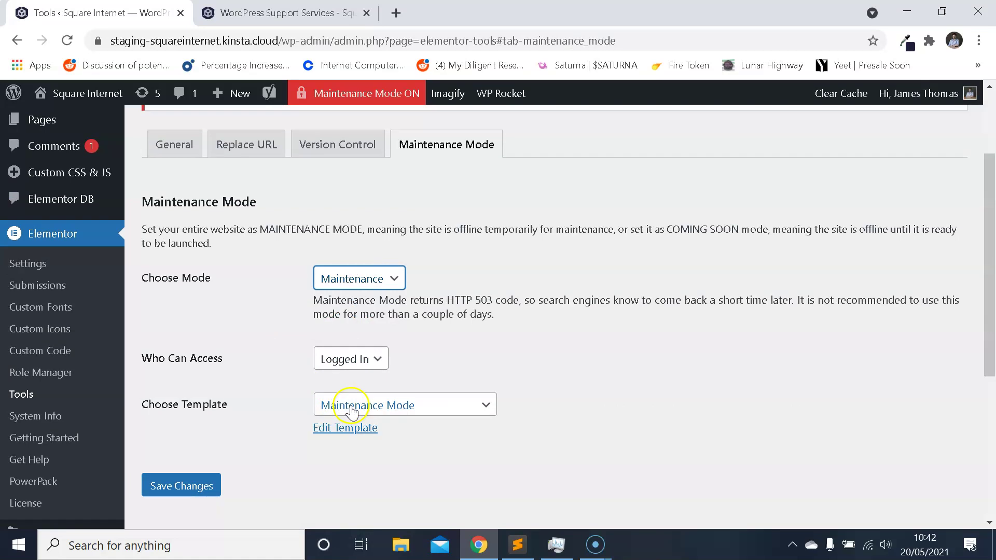
scroll(290, 397, down, 2)
click(196, 408)
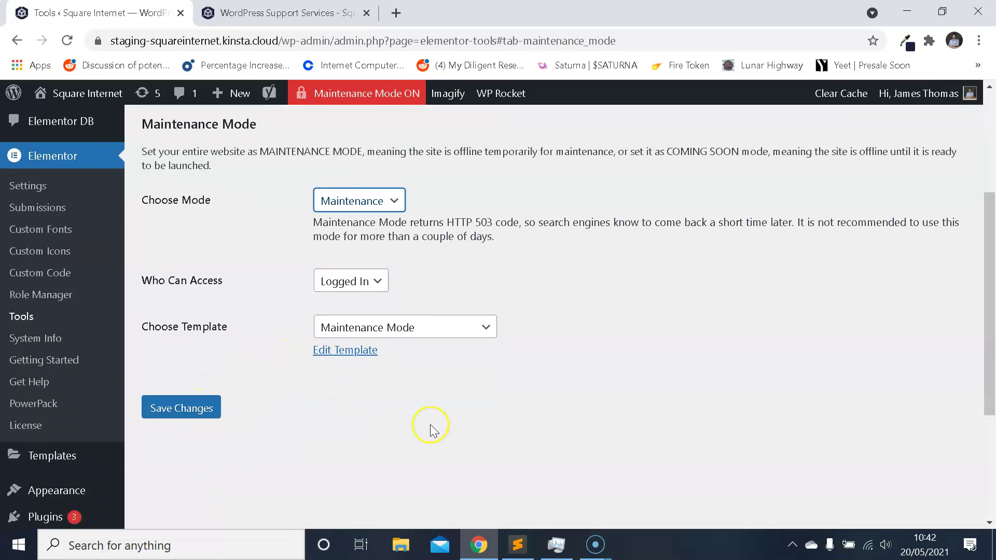
Load the site address in a private window to confirm visitors see the maintenance message.
click(259, 13)
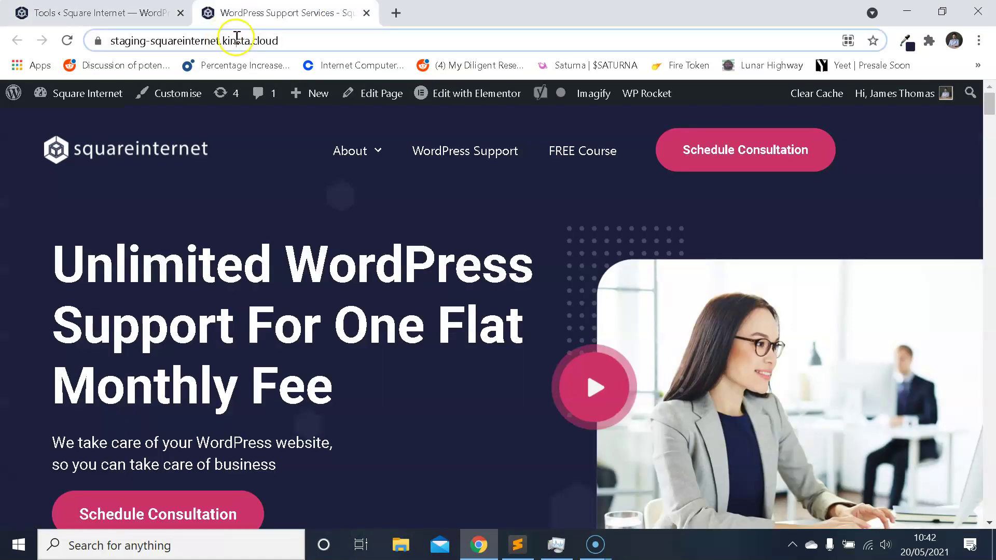
click(236, 40)
key(ctrl+c)
click(979, 39)
click(891, 98)
key(ctrl+v)
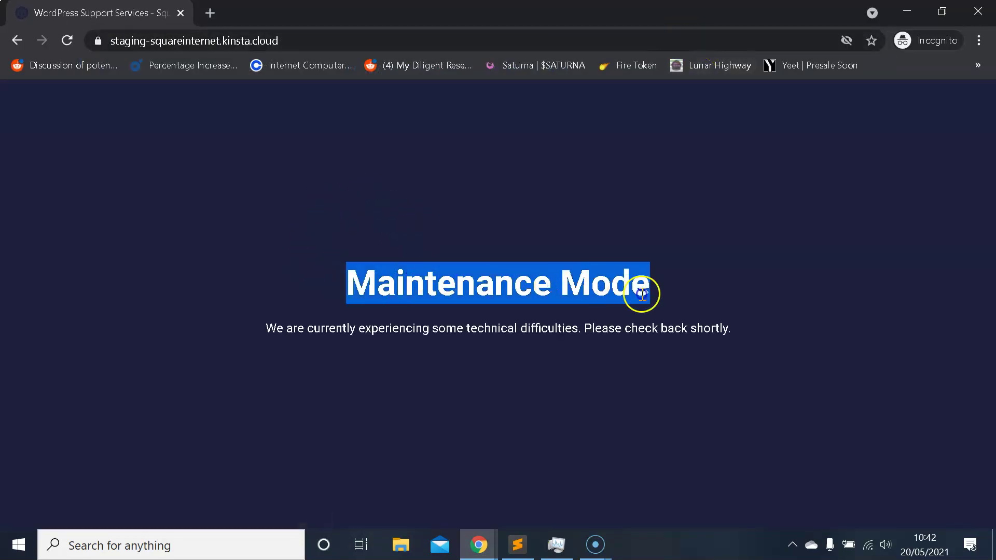
drag(266, 329, 668, 289)
click(570, 247)
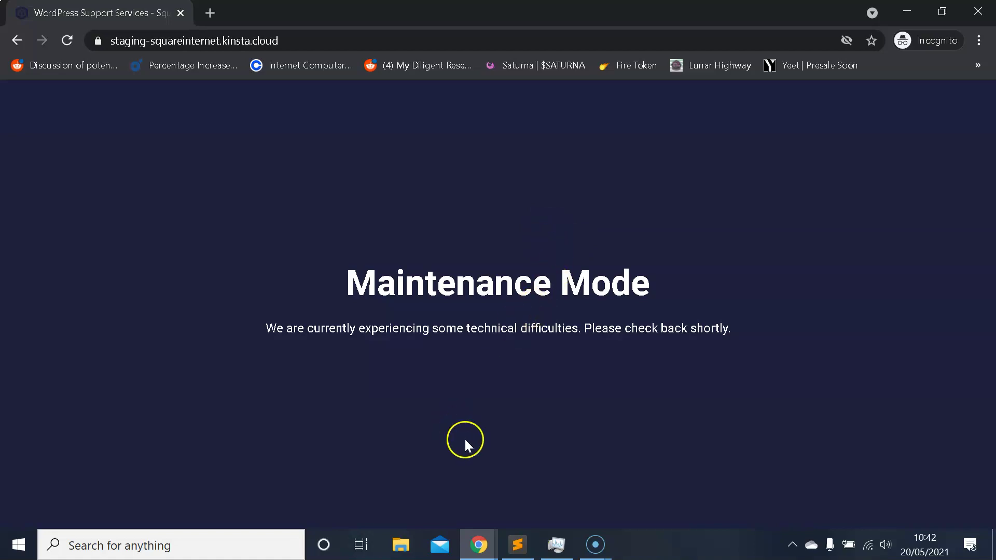
Return to the logged-in window's 'Tools ‹ Square Internet' tab.
mouse_move(485, 543)
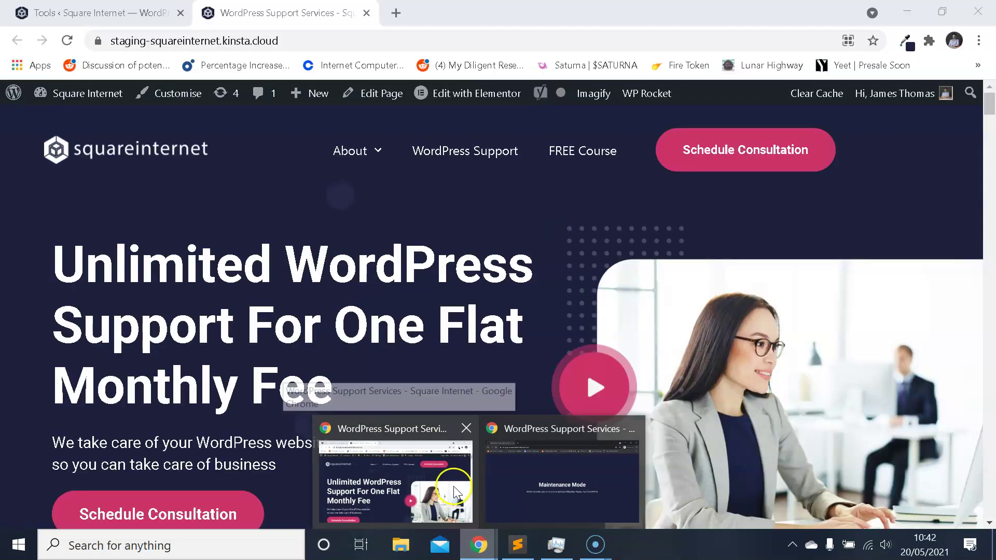
click(386, 402)
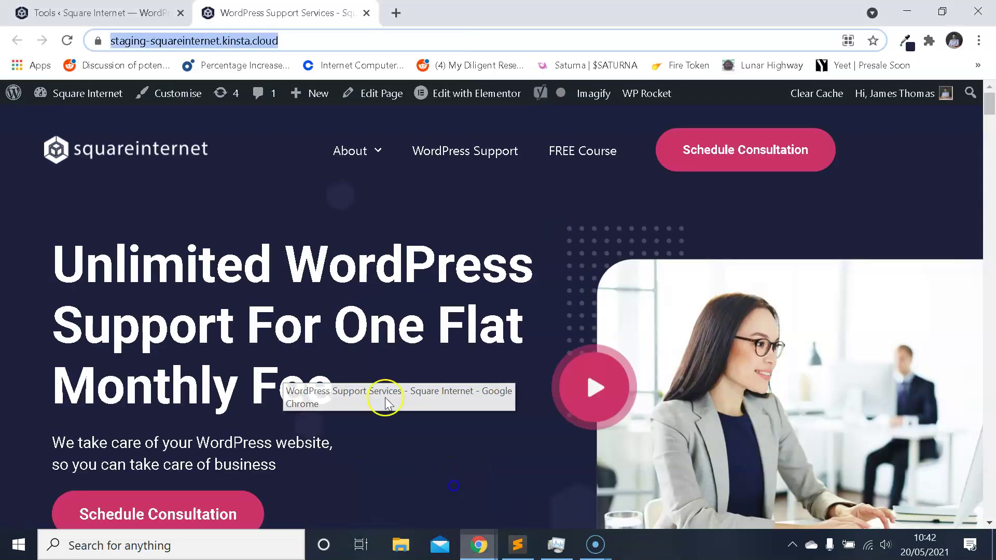
click(125, 11)
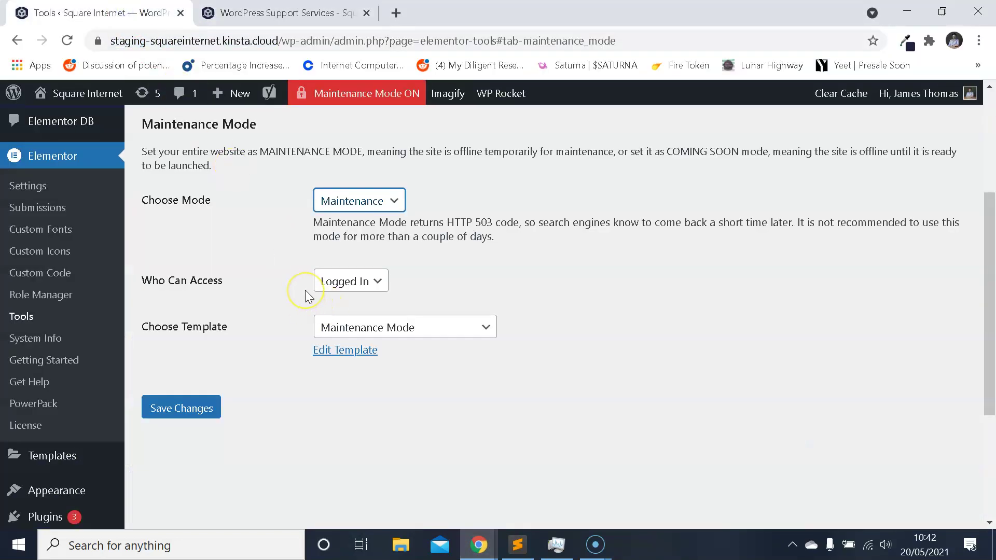
Set Choose Template to Success Stories, save it, and bring the incognito window forward.
click(575, 476)
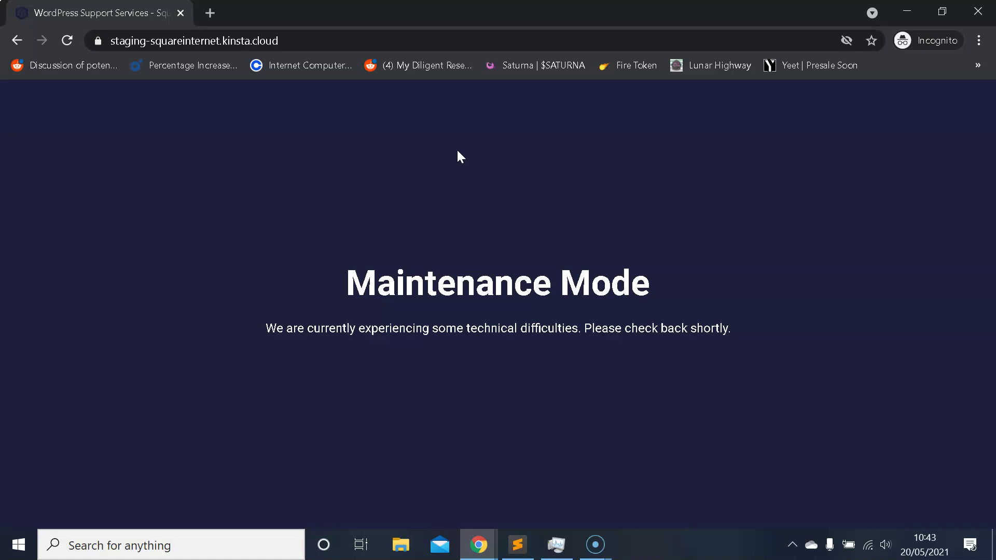
click(409, 490)
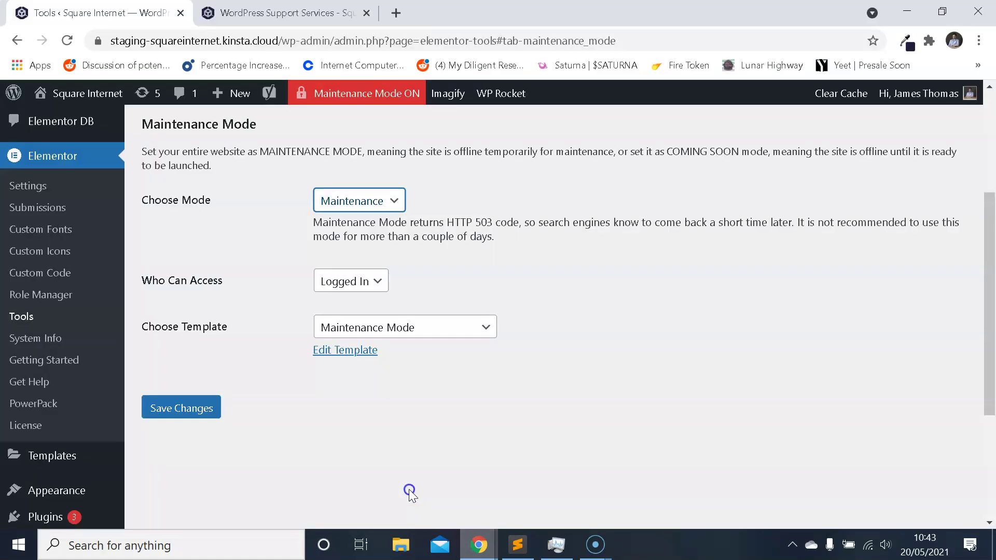
click(396, 328)
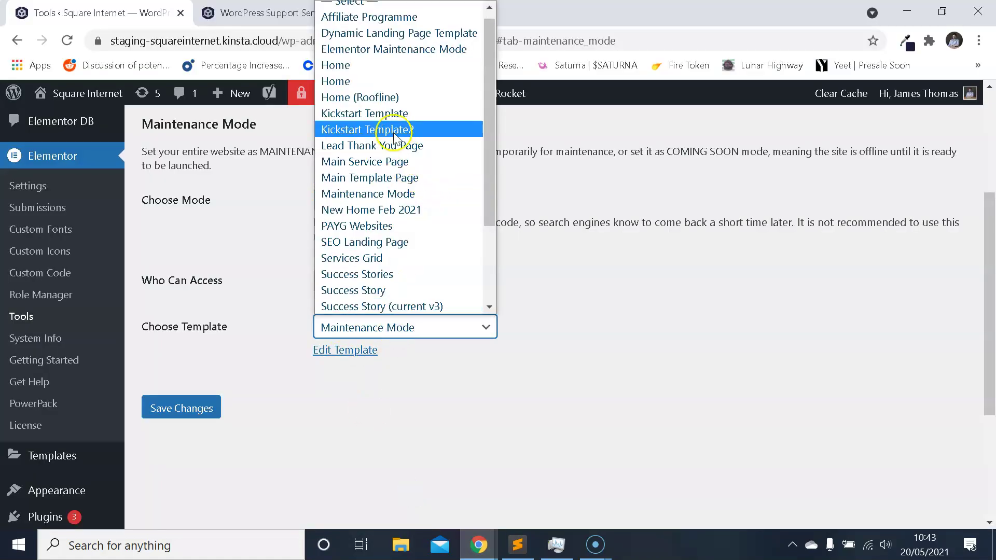
scroll(405, 139, down, 2)
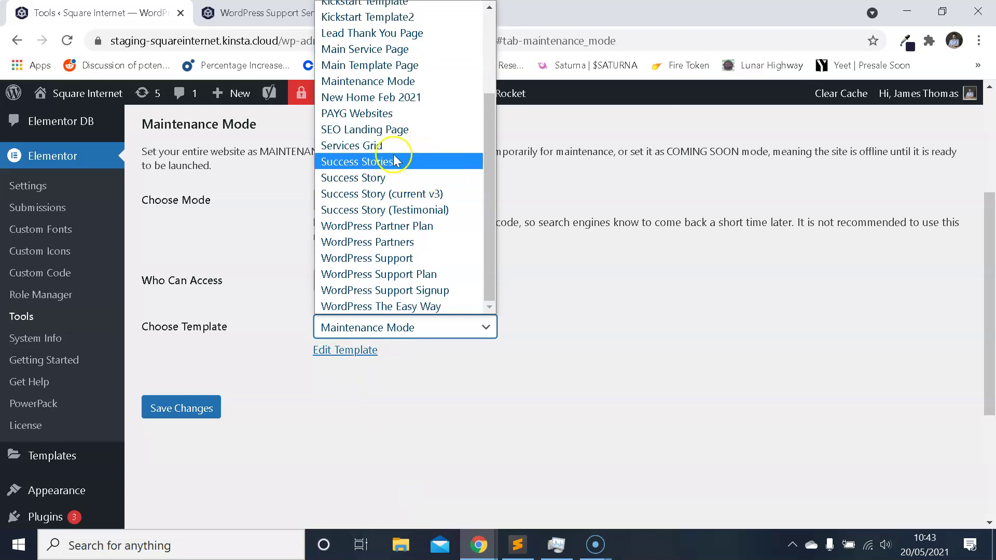
click(398, 161)
click(205, 405)
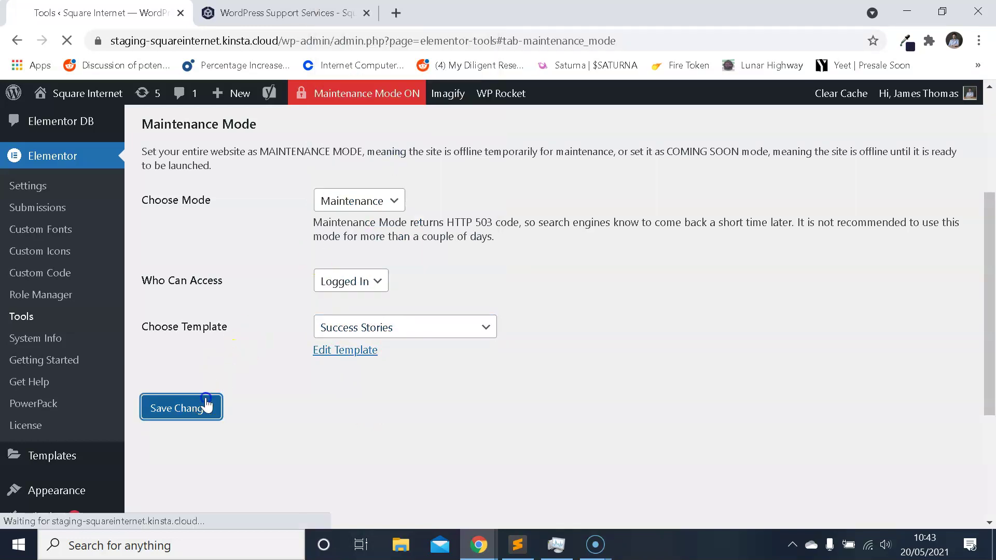
click(550, 485)
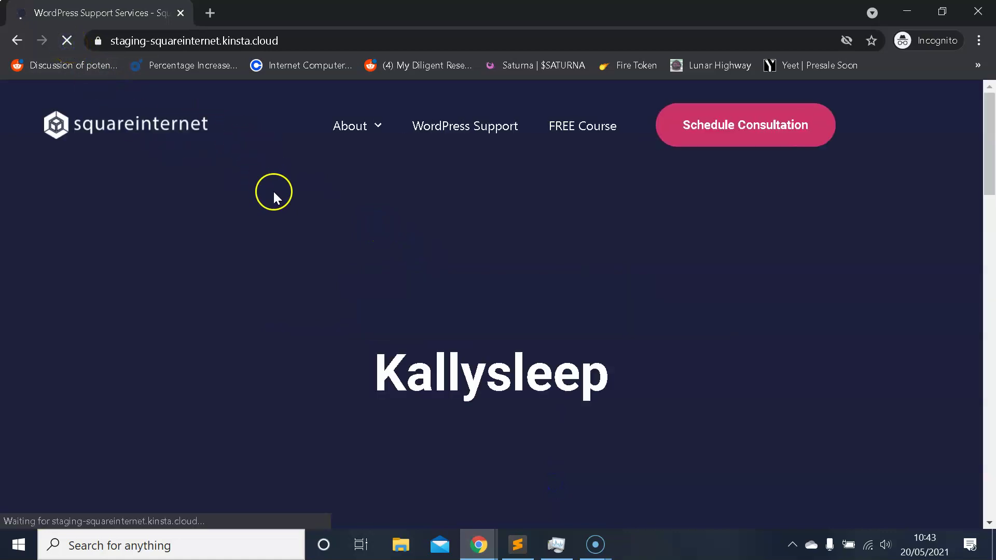
Scroll the incognito live site and select the Kallysleep heading to verify the new page.
scroll(491, 198, down, 3)
scroll(397, 363, up, 2)
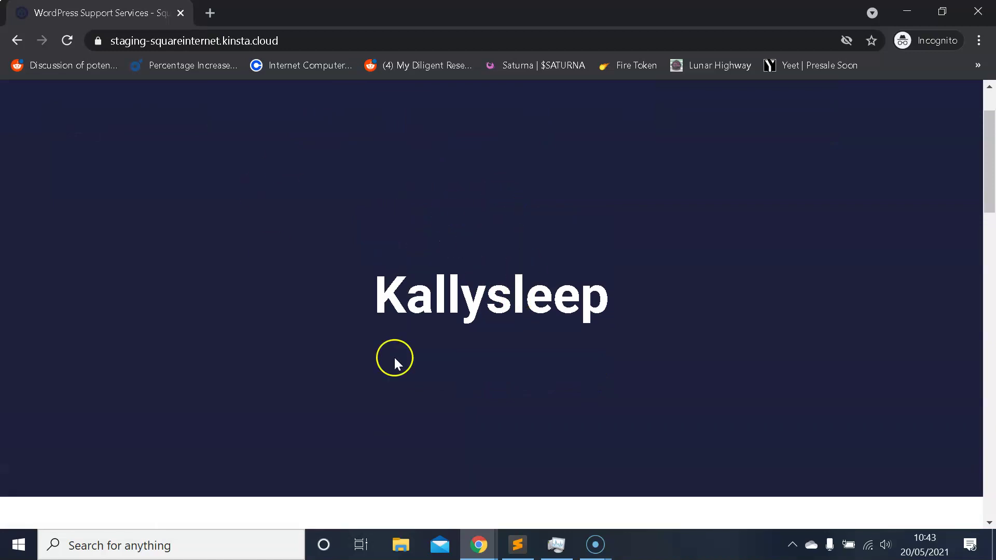
scroll(404, 245, up, 2)
drag(327, 289, 644, 396)
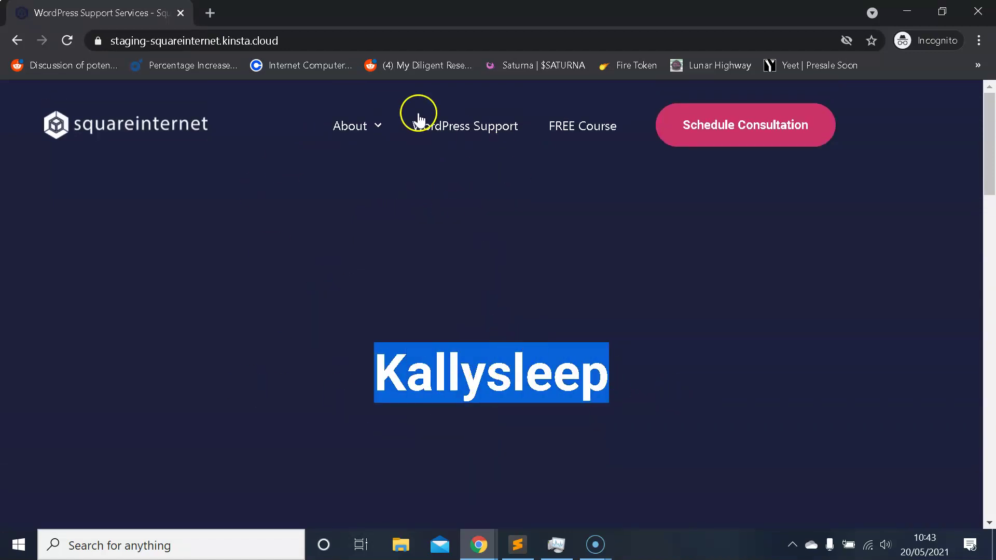
scroll(637, 210, down, 10)
scroll(643, 216, down, 5)
scroll(545, 201, up, 15)
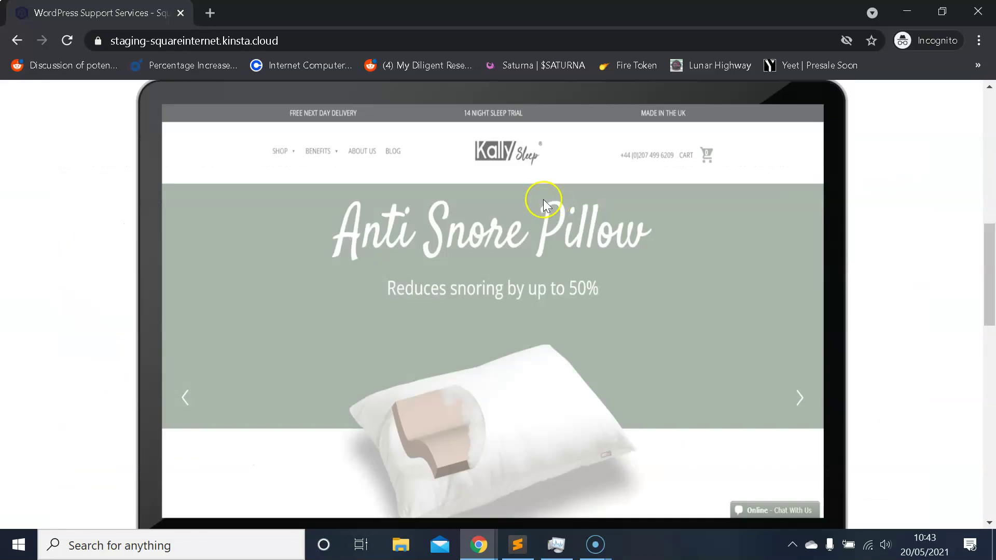
Set Choose Template back to Maintenance Mode and save the settings.
mouse_move(515, 526)
click(436, 495)
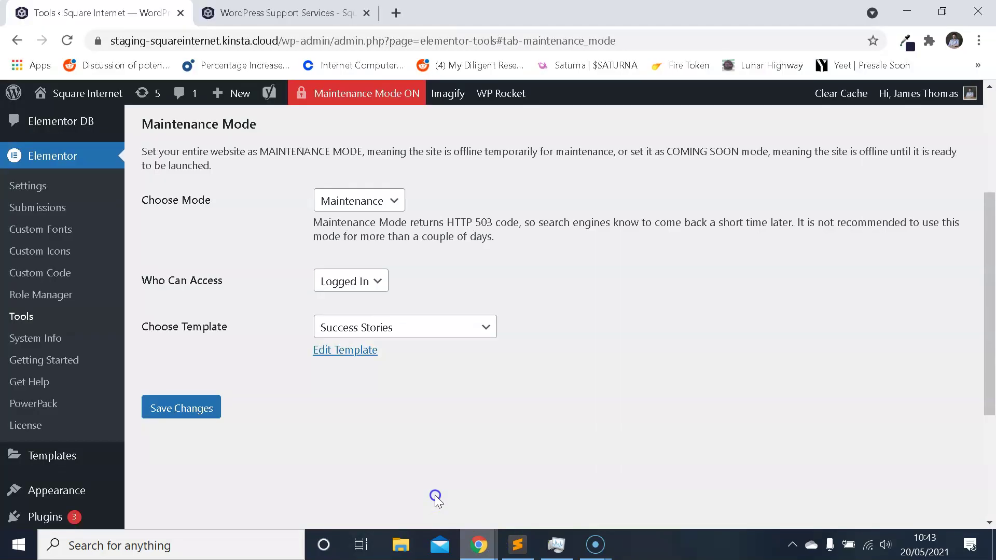
click(419, 328)
scroll(410, 249, down, 1)
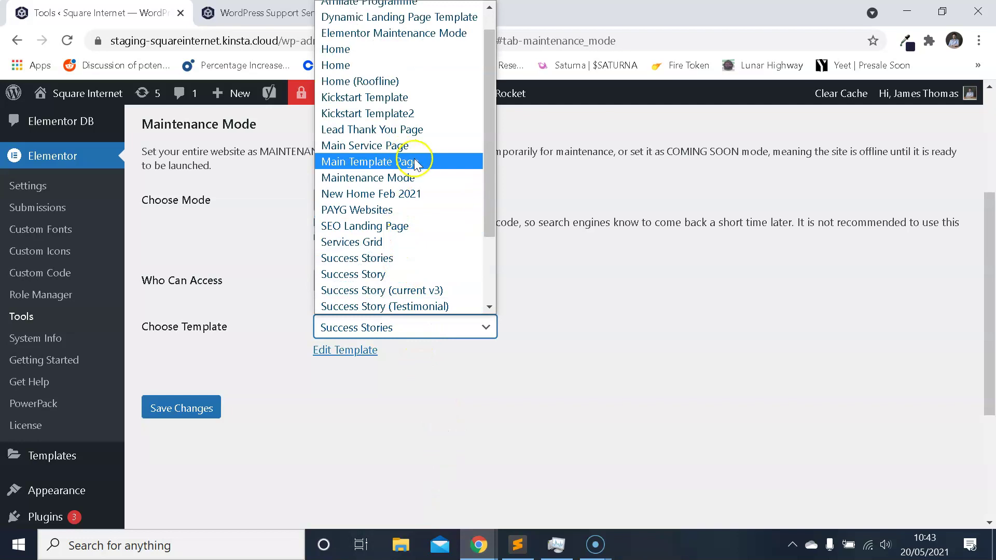
click(420, 178)
click(181, 409)
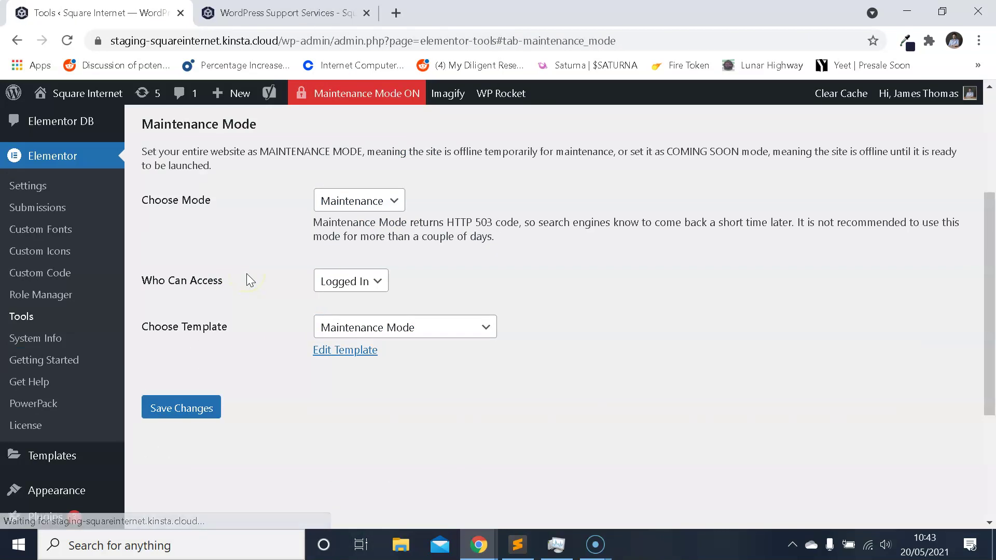
Reload the incognito live site to confirm the maintenance page, then return to the admin window.
mouse_move(478, 545)
click(566, 483)
key(F5)
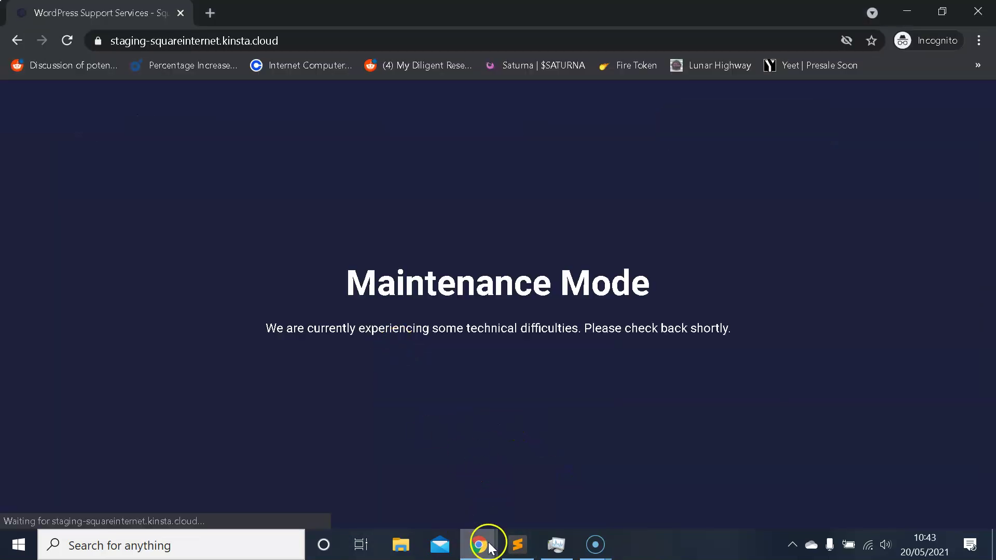
mouse_move(486, 542)
click(424, 505)
scroll(128, 272, up, 1)
scroll(119, 269, up, 1)
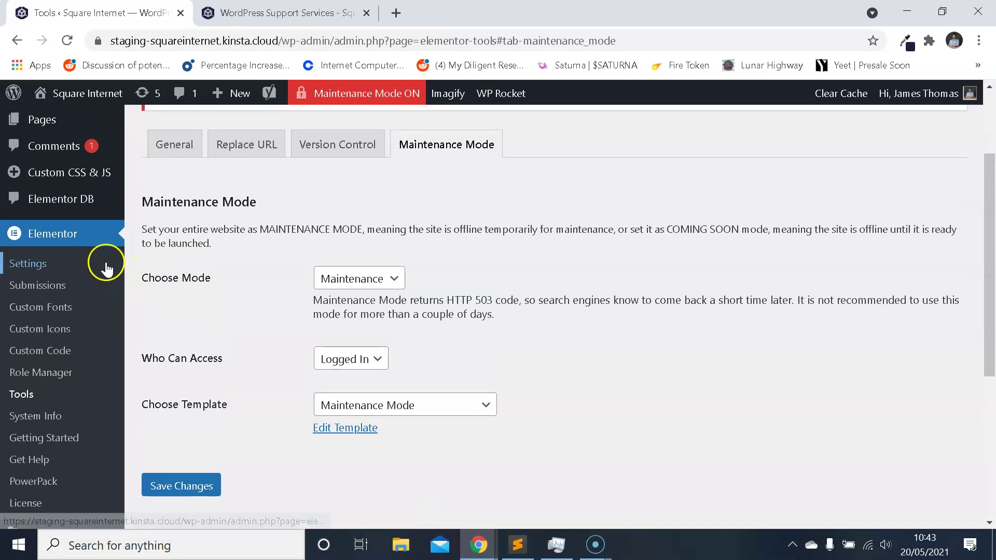
Add a new page titled 'Maintenance Mode 2' and publish it.
right_click(55, 125)
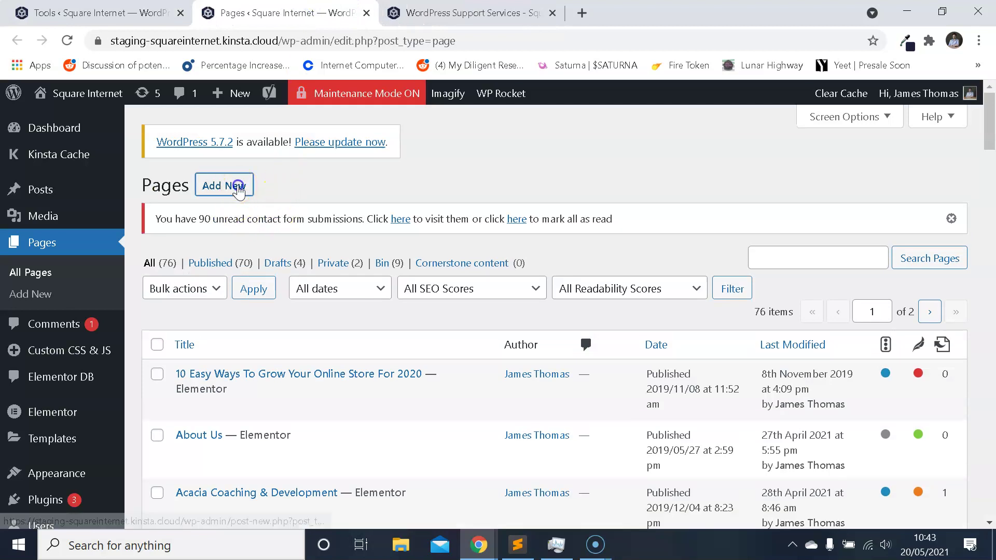
click(224, 185)
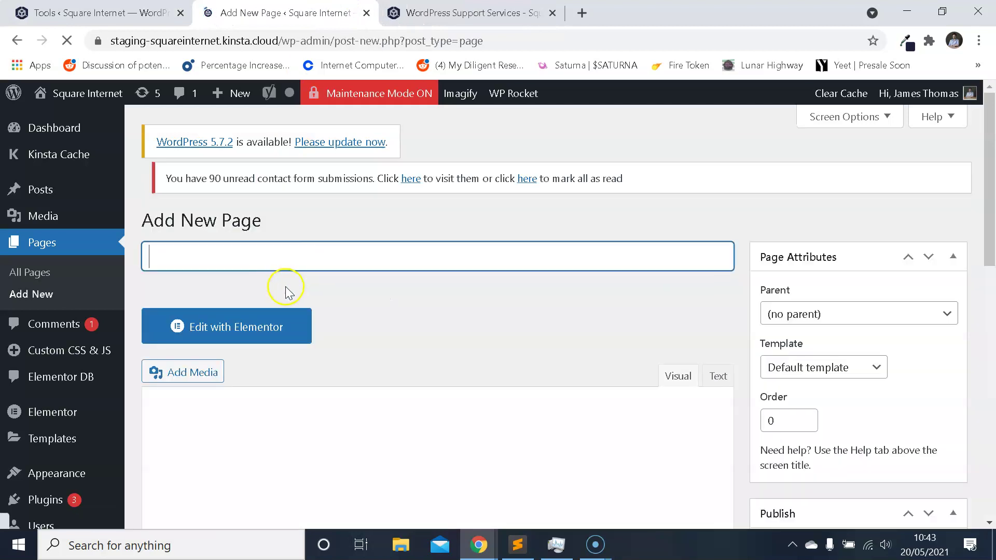
click(279, 257)
text(Maint)
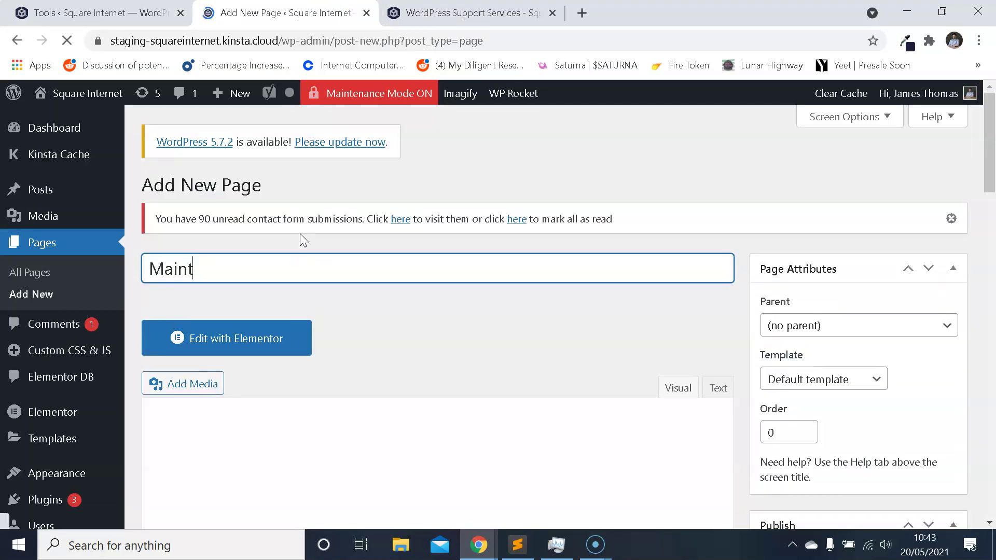
text(enance Mode 2)
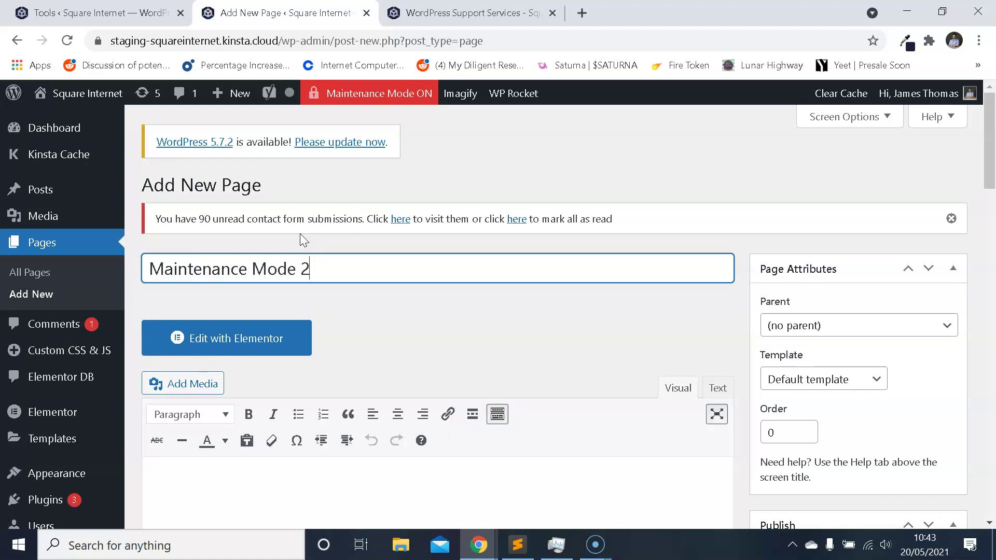
scroll(333, 235, down, 3)
scroll(693, 342, up, 1)
scroll(845, 427, down, 6)
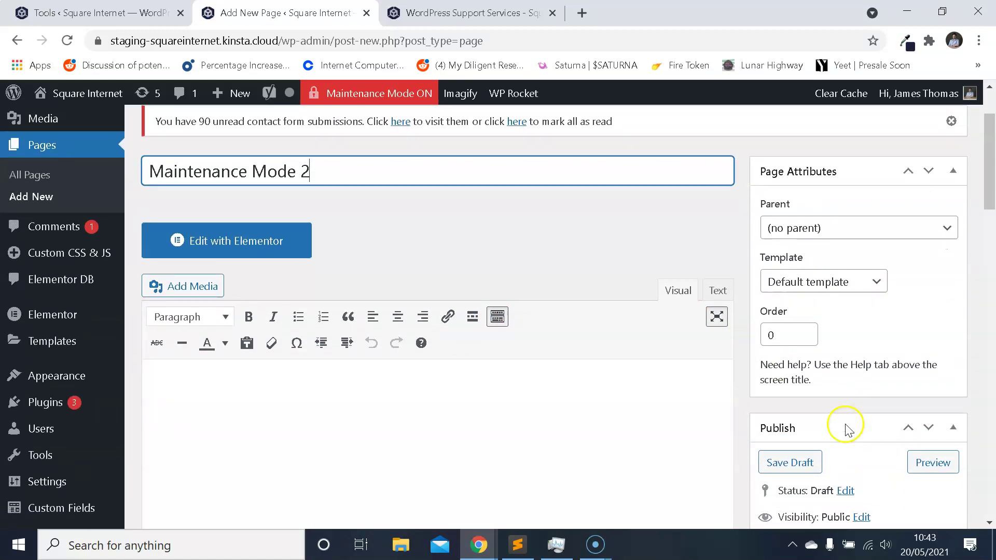
click(932, 361)
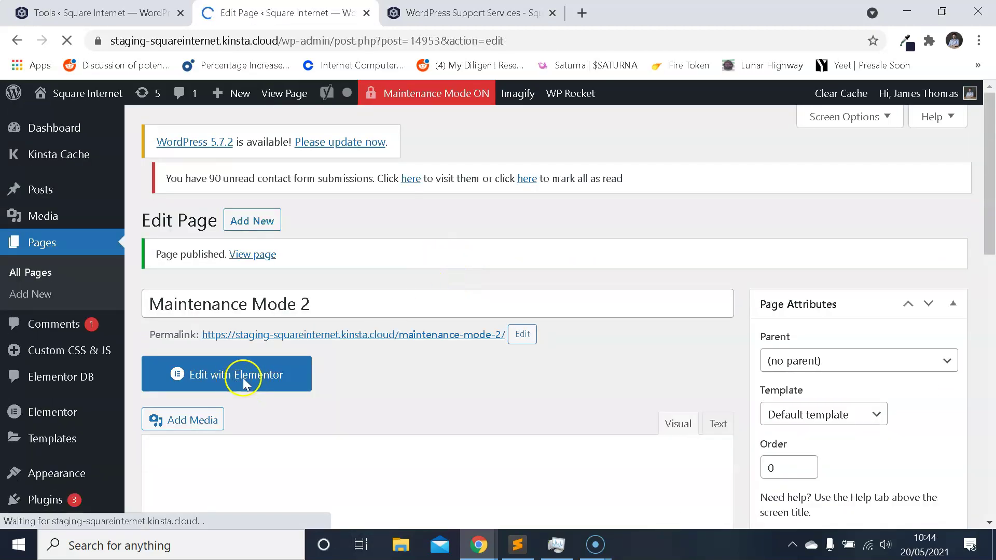
Open 'Maintenance Mode 2' with Elementor and insert a single-column section.
click(244, 380)
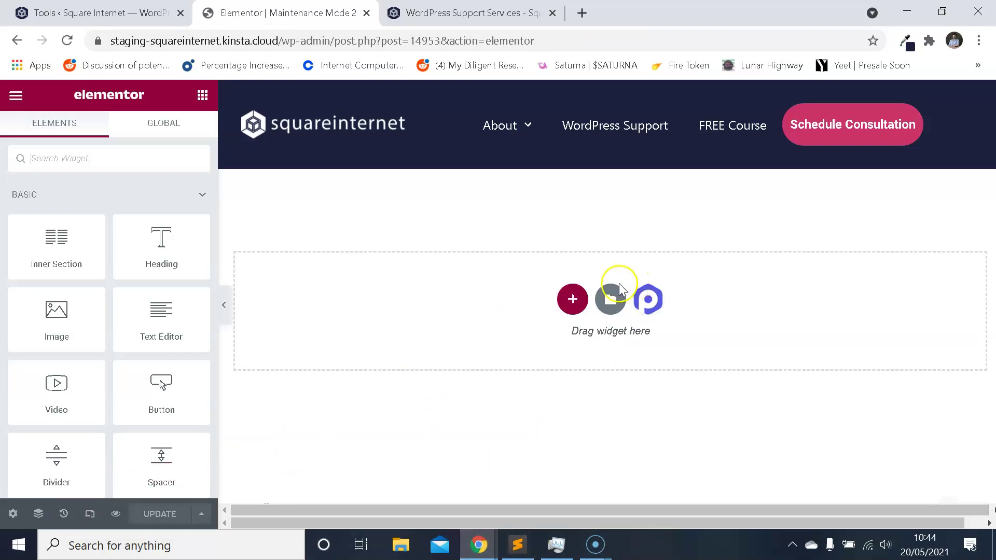
click(572, 301)
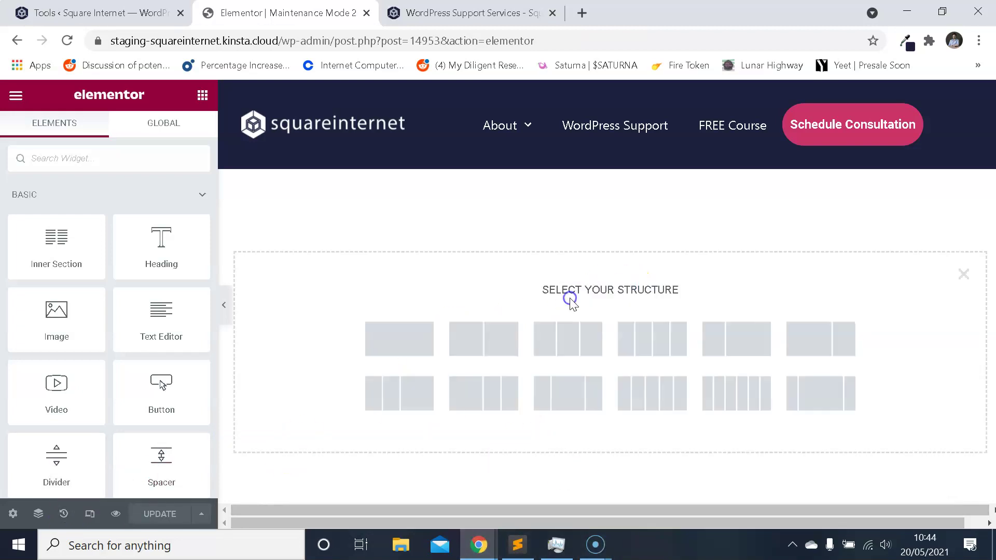
click(400, 343)
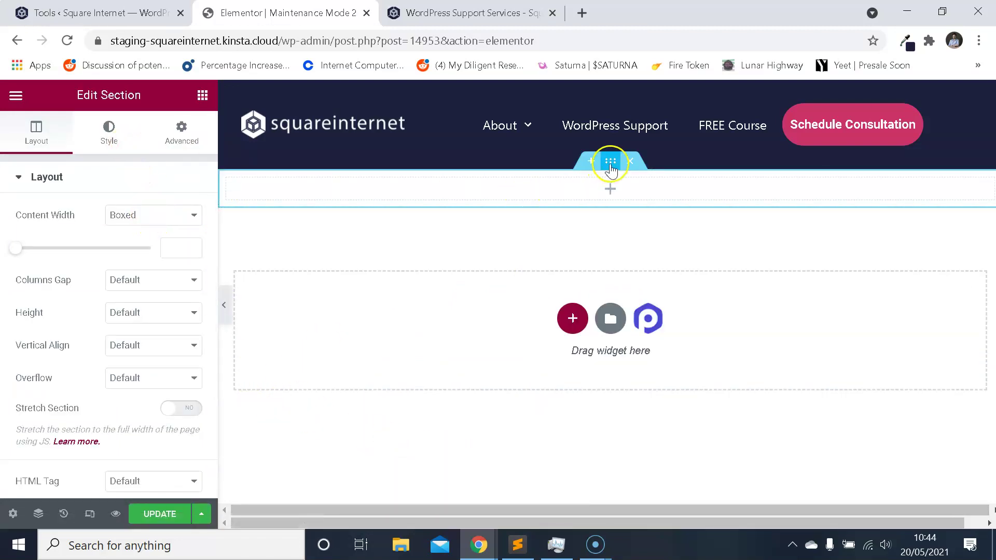
Give the section a solid navy background colour #1d213e.
click(118, 130)
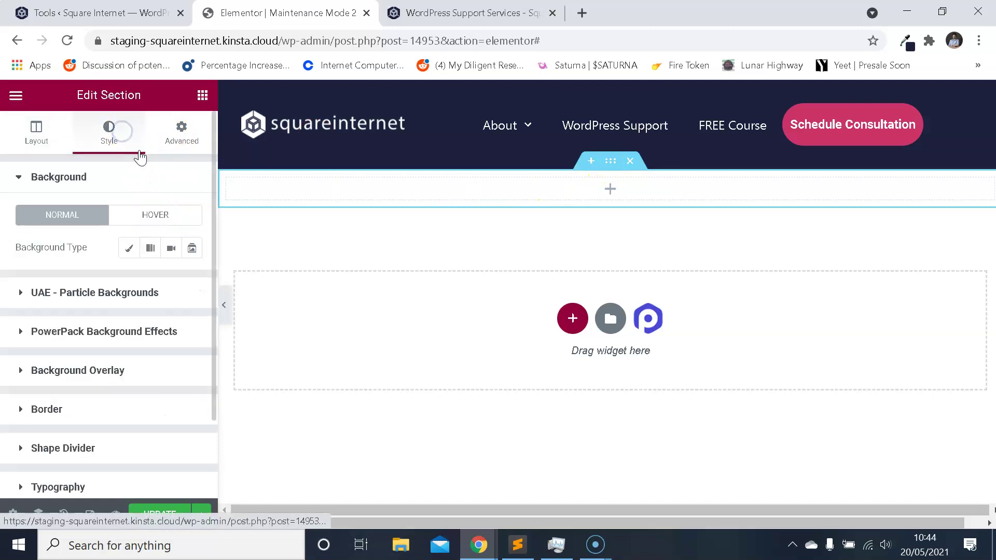
click(906, 42)
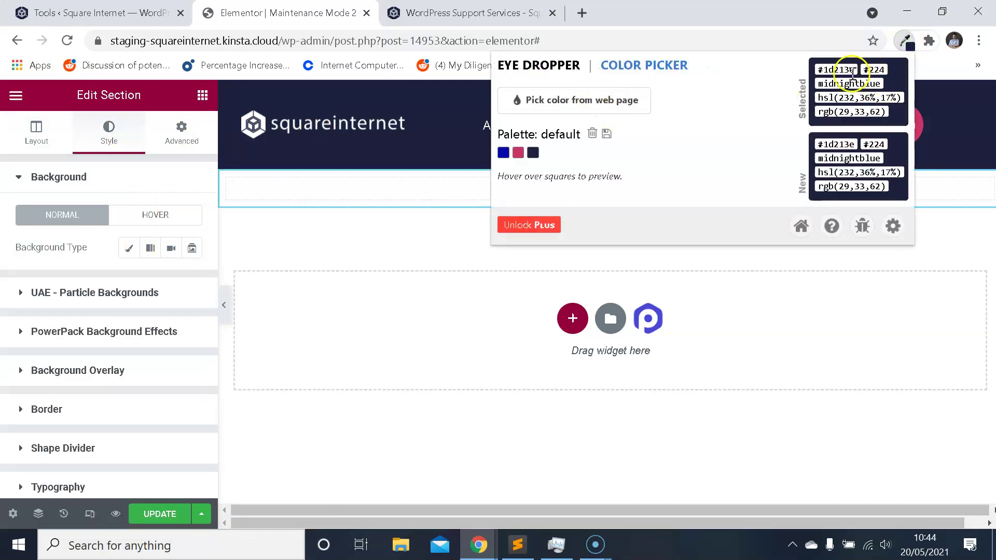
drag(854, 69, 823, 72)
click(129, 248)
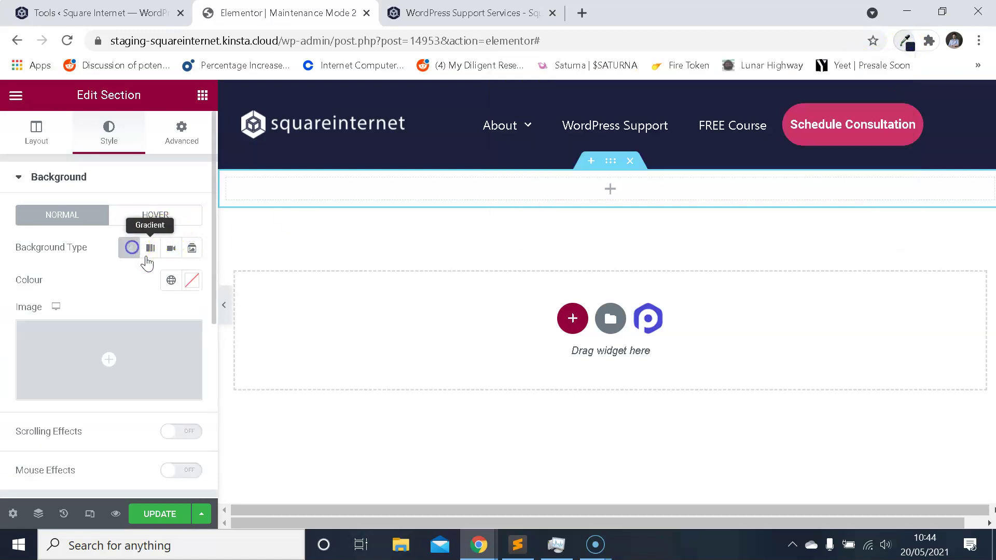
click(192, 282)
text(#1d213e)
click(81, 290)
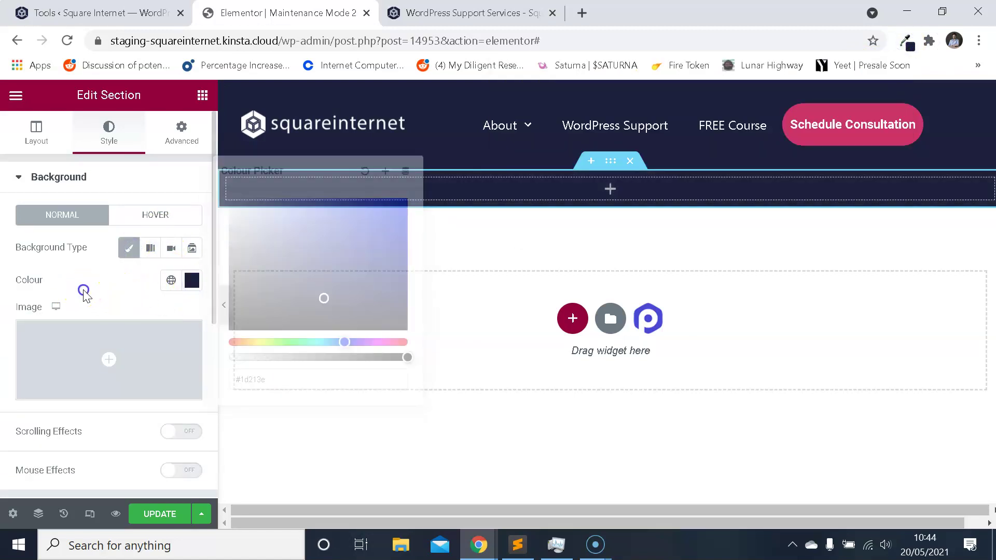
Set the section's Layout height to Fit To Screen.
click(47, 137)
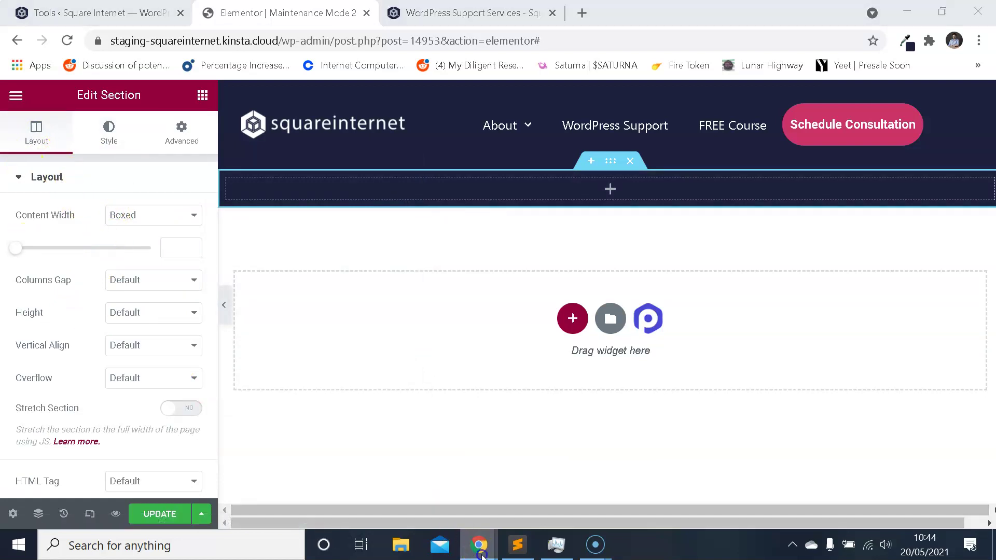
mouse_move(479, 545)
click(575, 474)
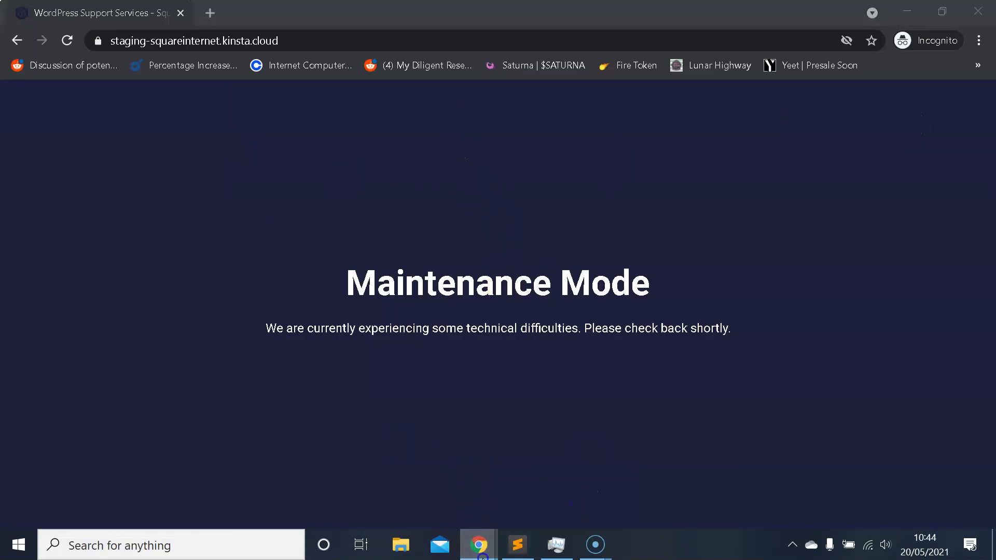
click(472, 469)
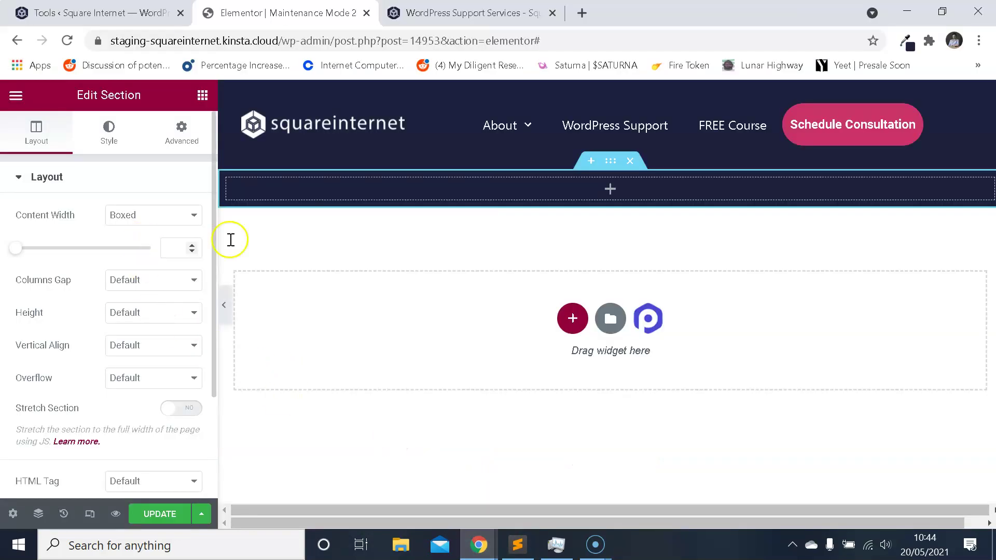
click(611, 162)
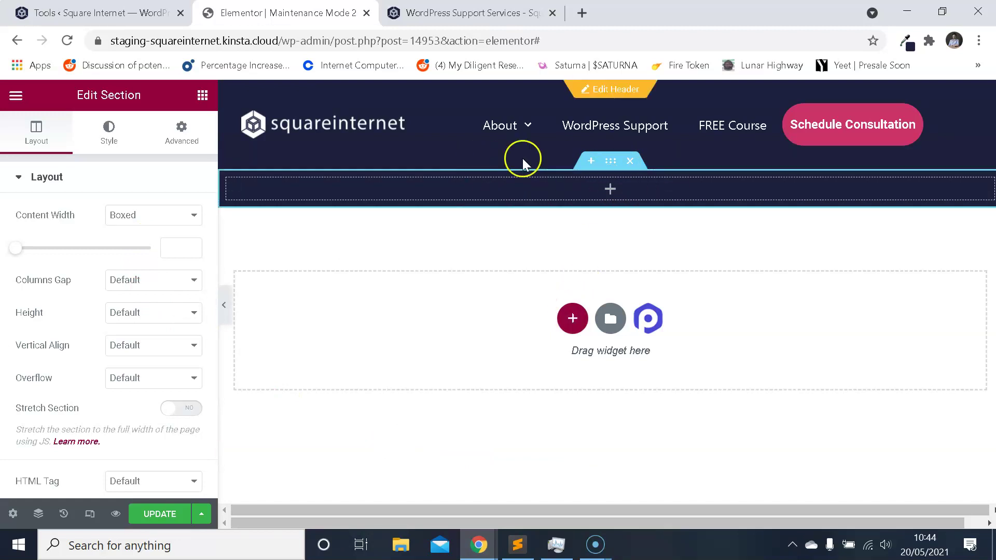
click(157, 313)
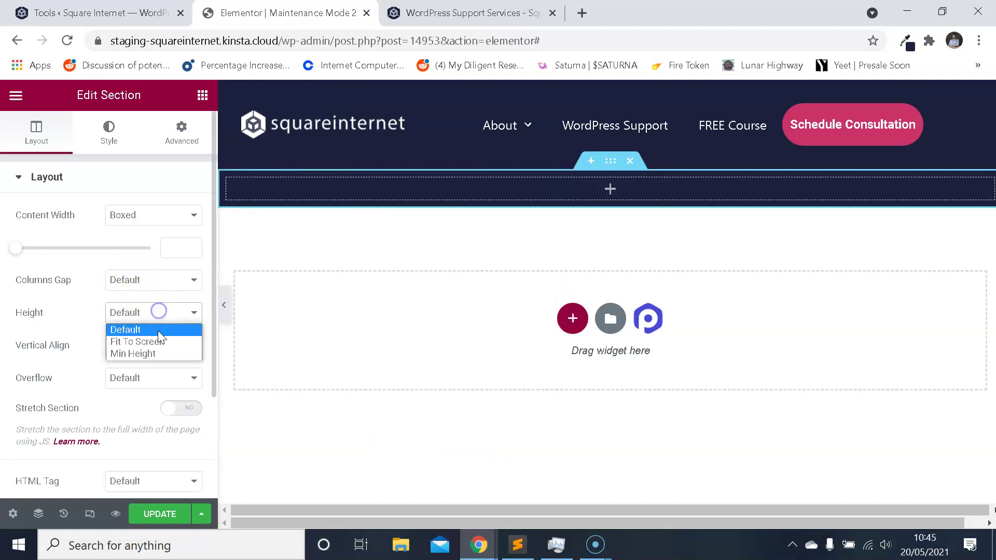
click(151, 347)
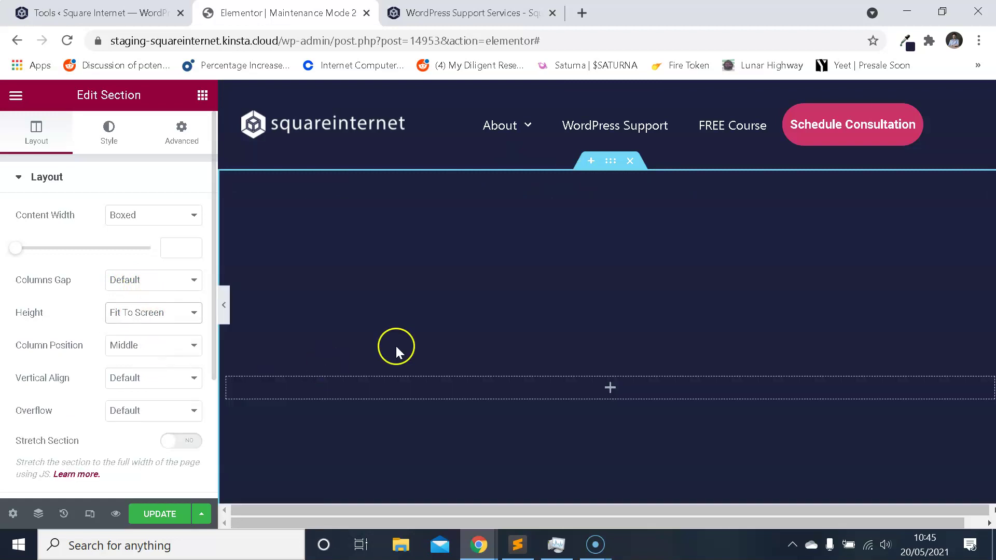
scroll(524, 336, down, 2)
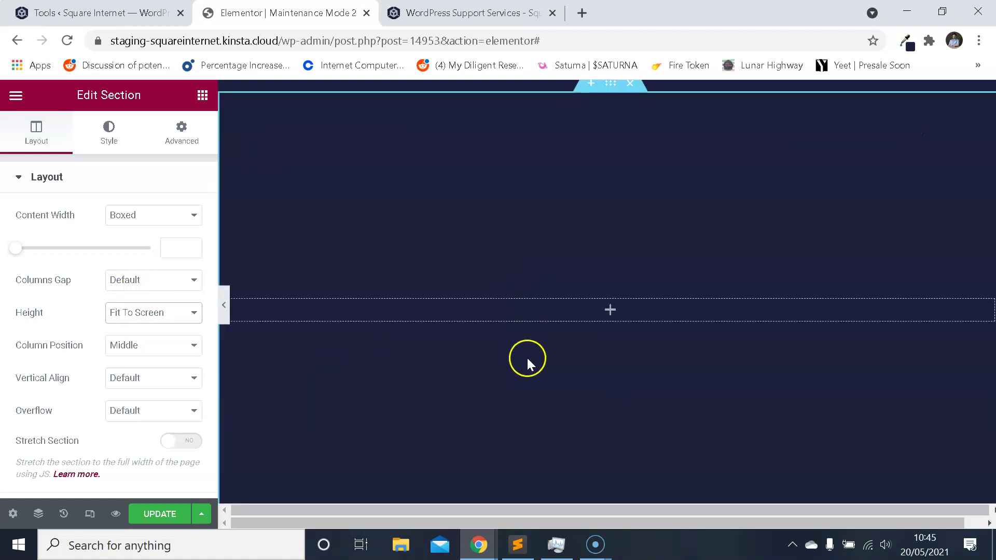
scroll(528, 360, down, 3)
scroll(542, 354, up, 3)
scroll(606, 218, up, 2)
scroll(613, 329, down, 2)
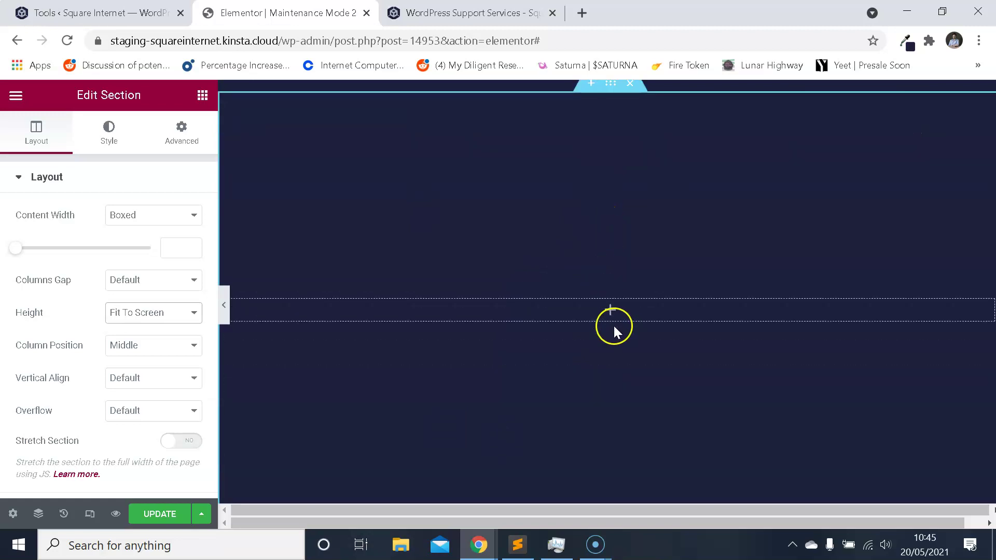
Add a centred 'Maintenance Mode' heading to the dark section with text colour #fff.
click(17, 99)
click(15, 96)
drag(133, 221, 549, 311)
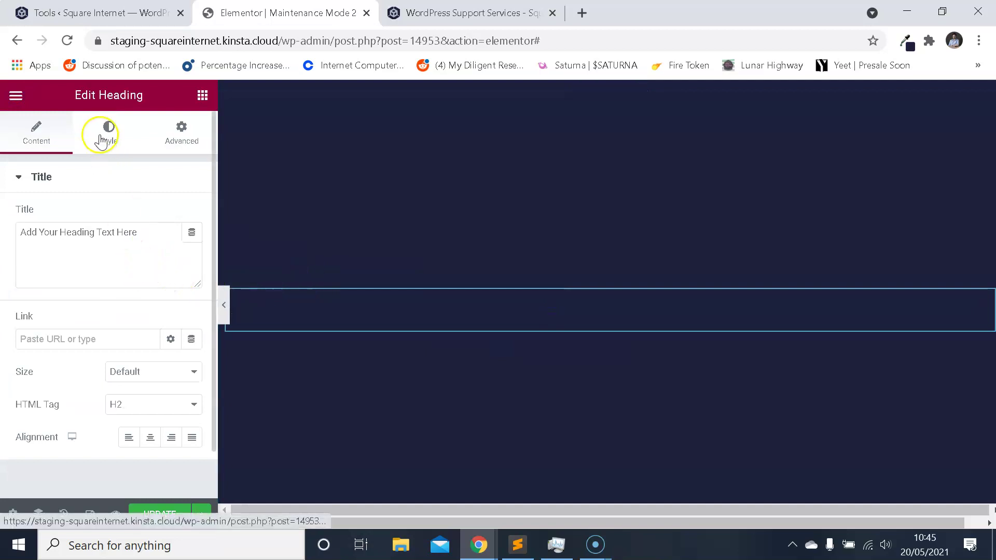
click(150, 438)
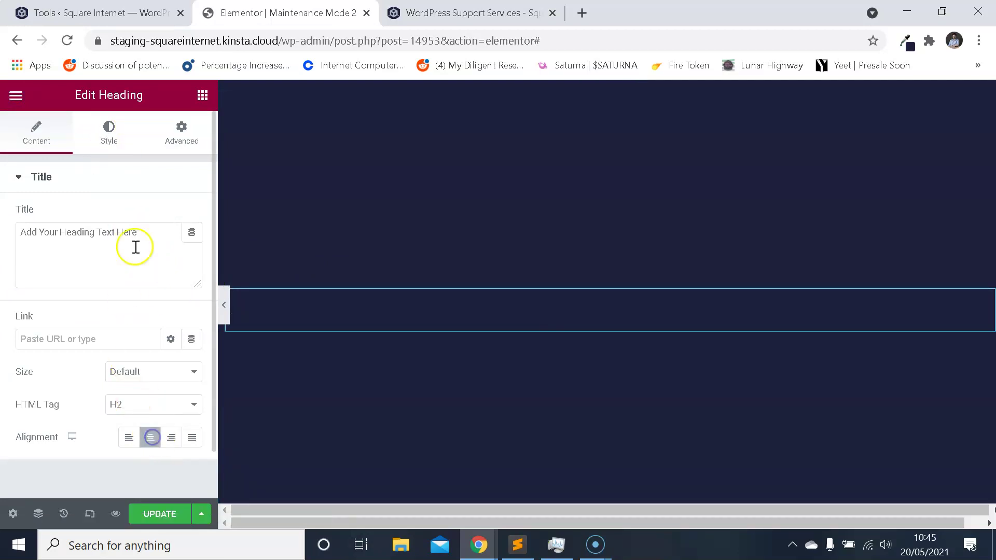
triple_click(84, 228)
text(Maintenance Mode)
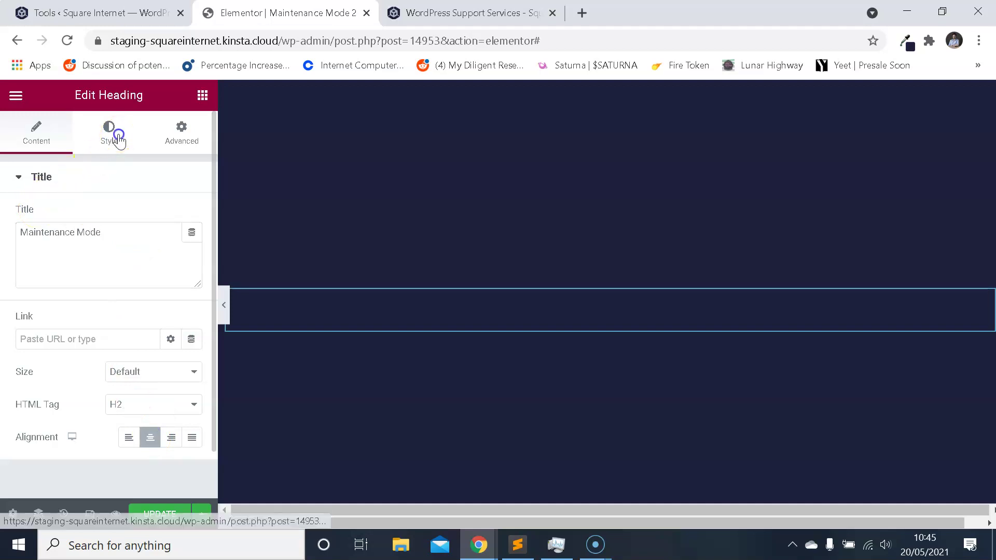
click(110, 130)
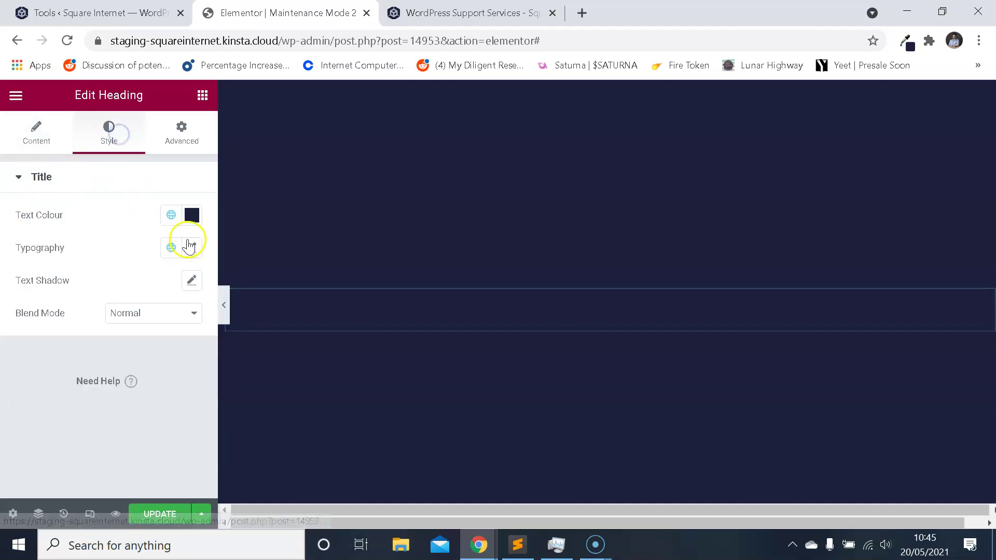
click(192, 215)
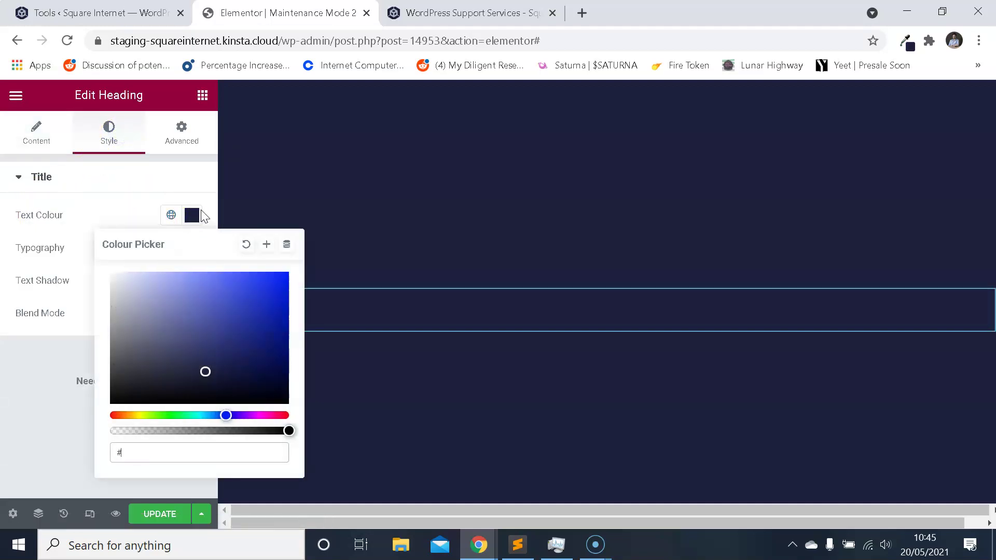
text(#fff)
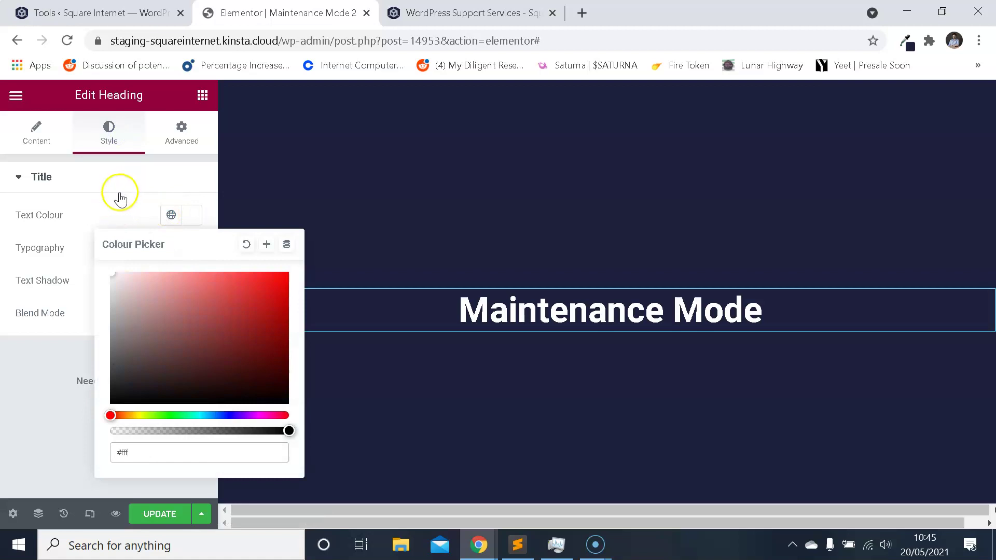
Add a Text Editor block below the heading containing the technical-difficulties message.
click(8, 96)
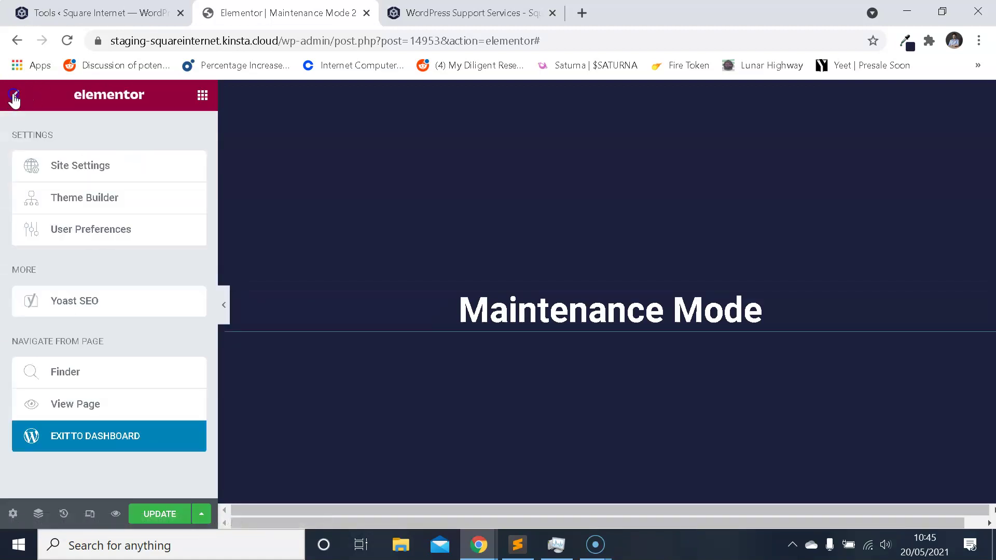
click(14, 97)
drag(160, 309, 462, 312)
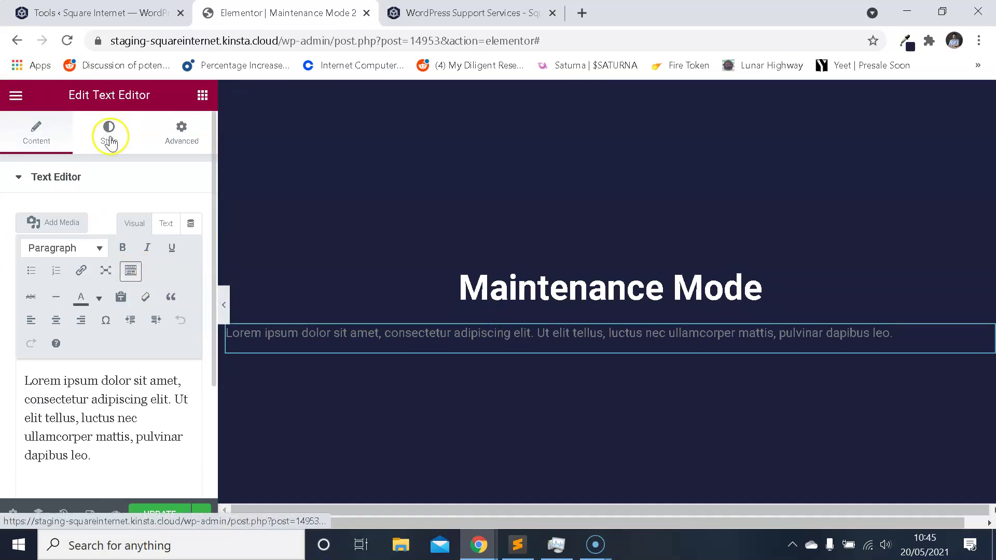
scroll(117, 358, down, 2)
click(114, 351)
key(ctrl+a)
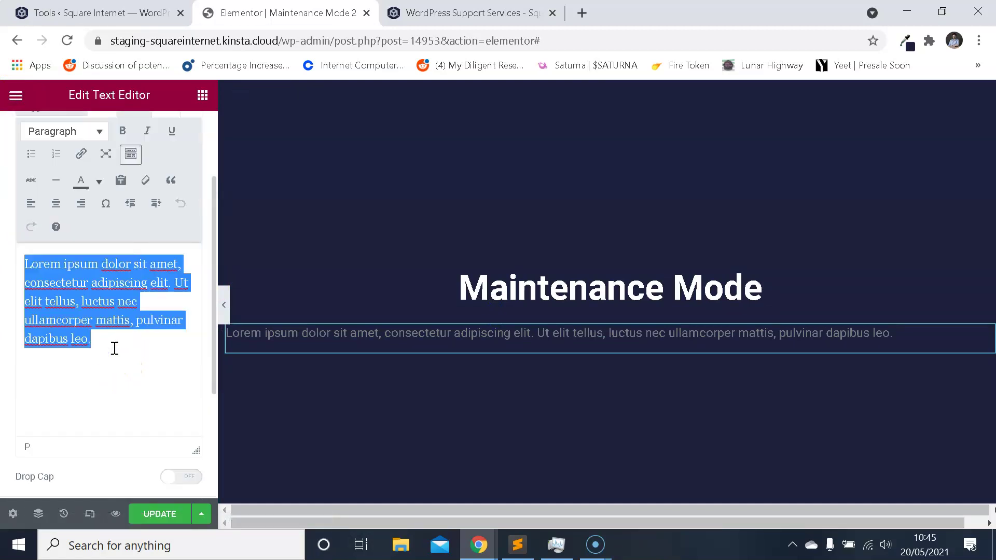
text(T)
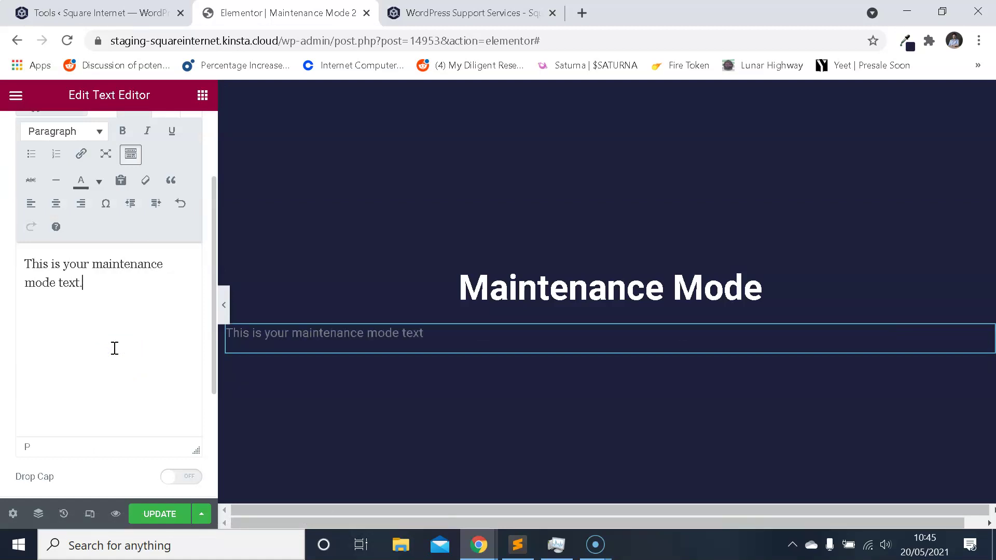
key(ctrl+a)
text(Maintena)
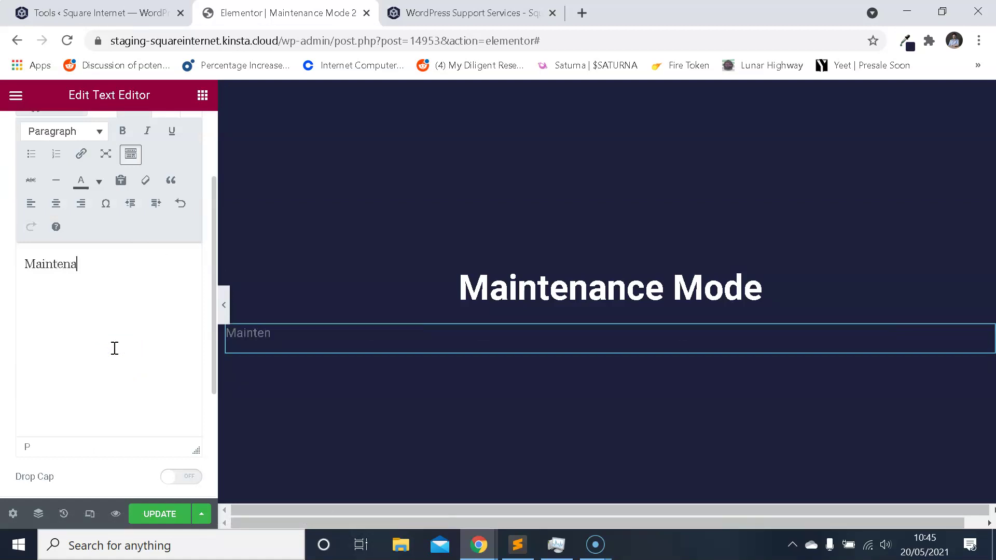
key(ctrl+a)
text({;ePlre)
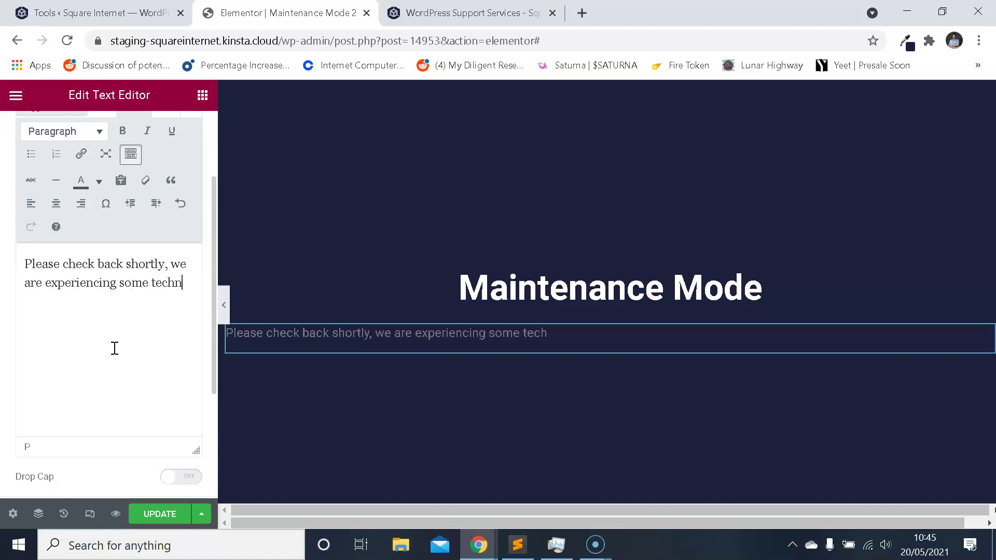
text(s.)
Centre the message text and set its colour to #fff.
key(ctrl+a)
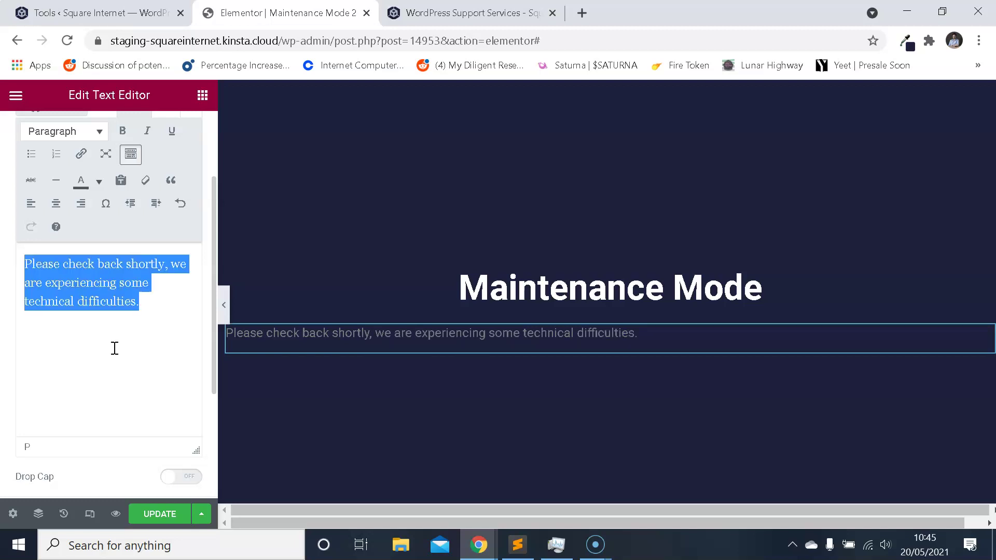
scroll(107, 241, up, 3)
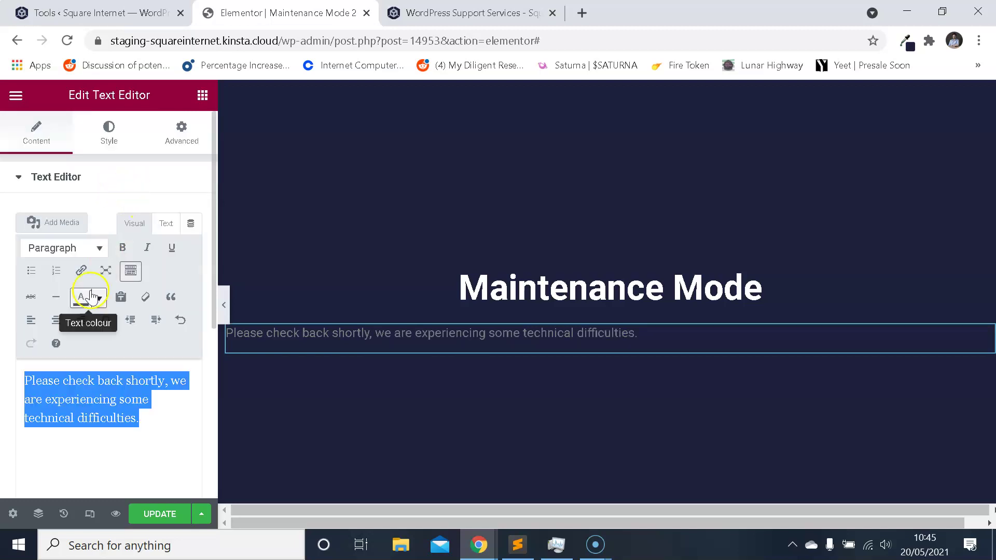
click(52, 321)
click(109, 136)
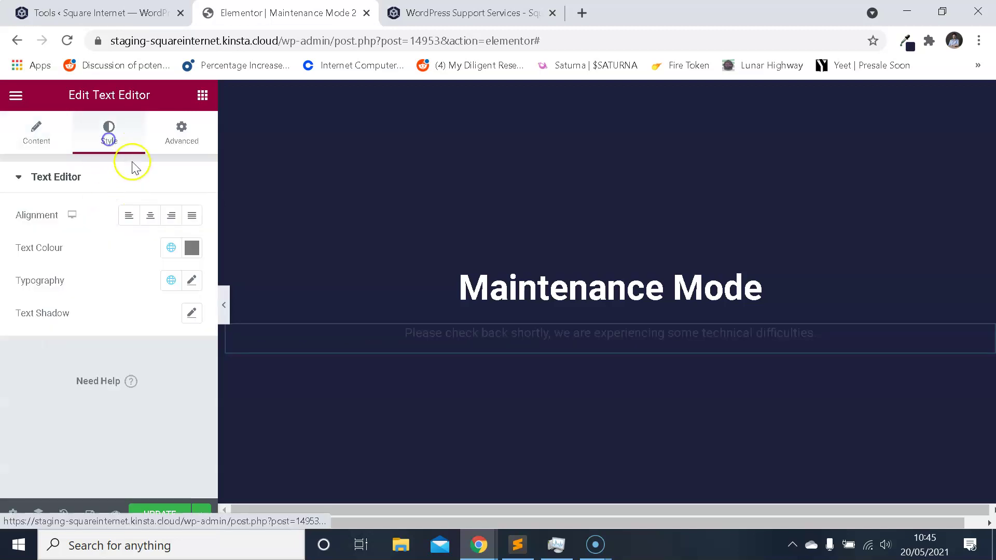
click(193, 247)
text(#)
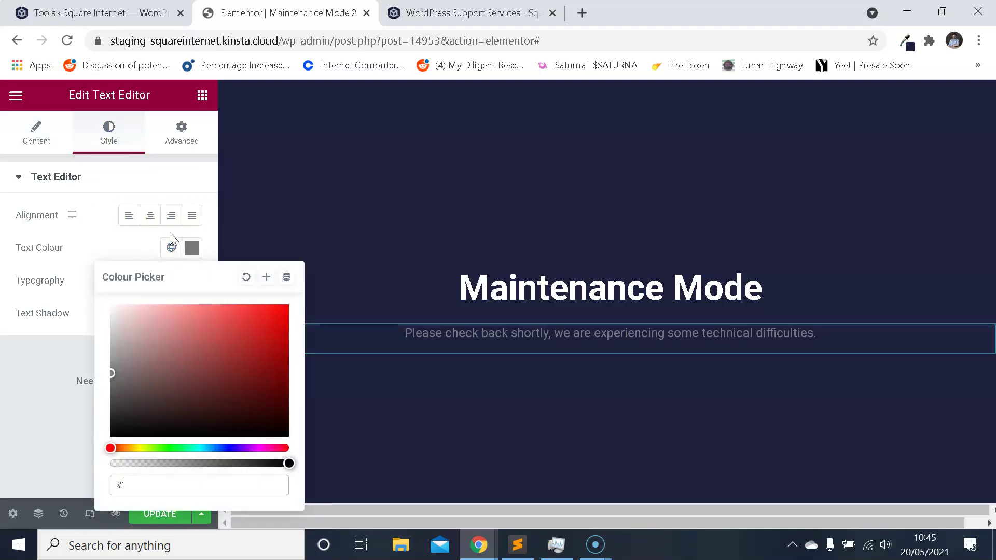
text(fff)
click(12, 372)
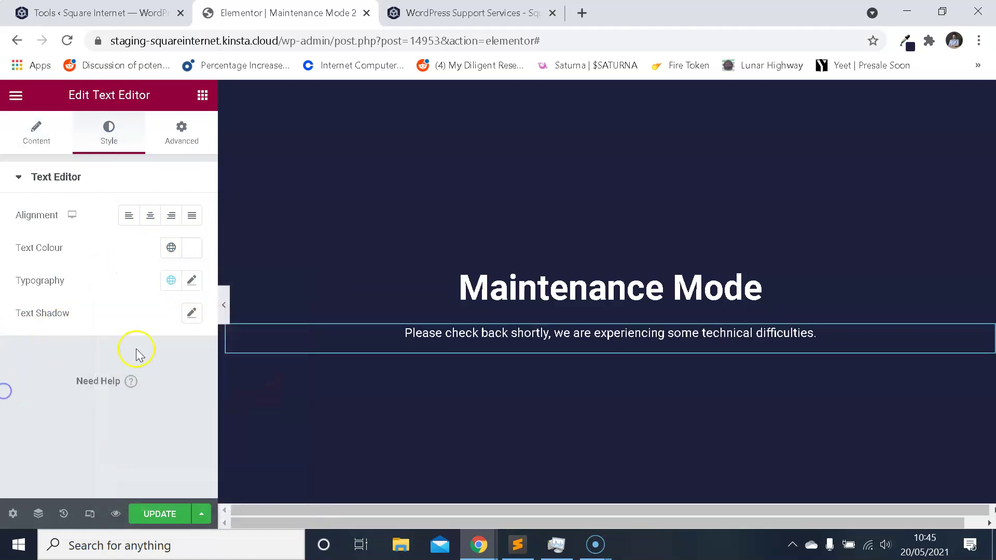
click(7, 110)
click(15, 97)
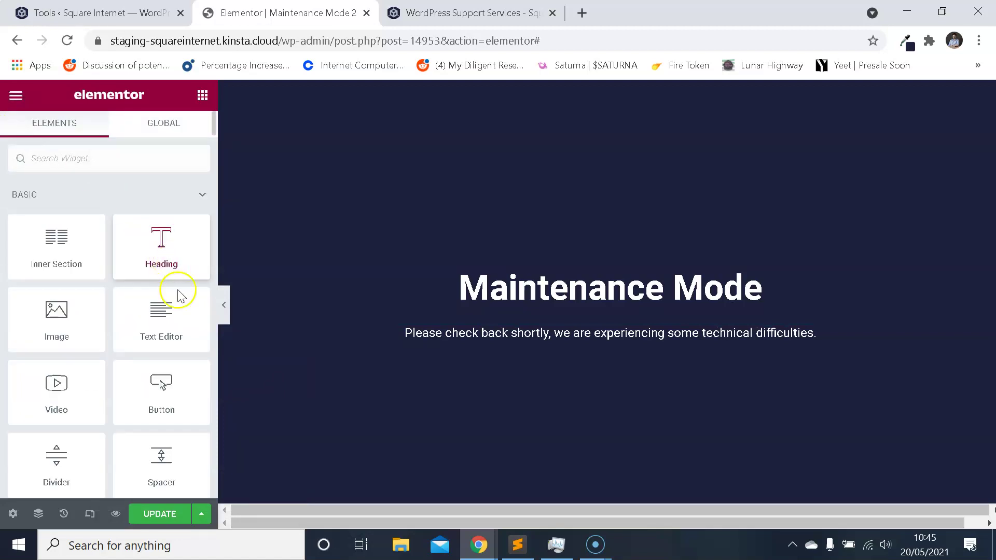
Add an Image widget above the heading showing the squareinternet logo (logo.svg).
click(78, 151)
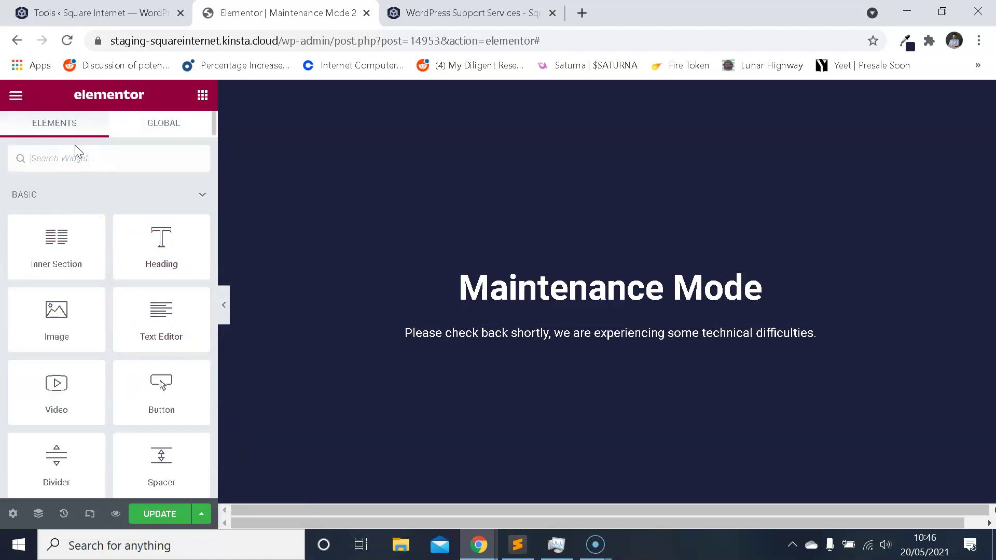
text(log)
key(BackSpace)
key(BackSpace)
key(BackSpace)
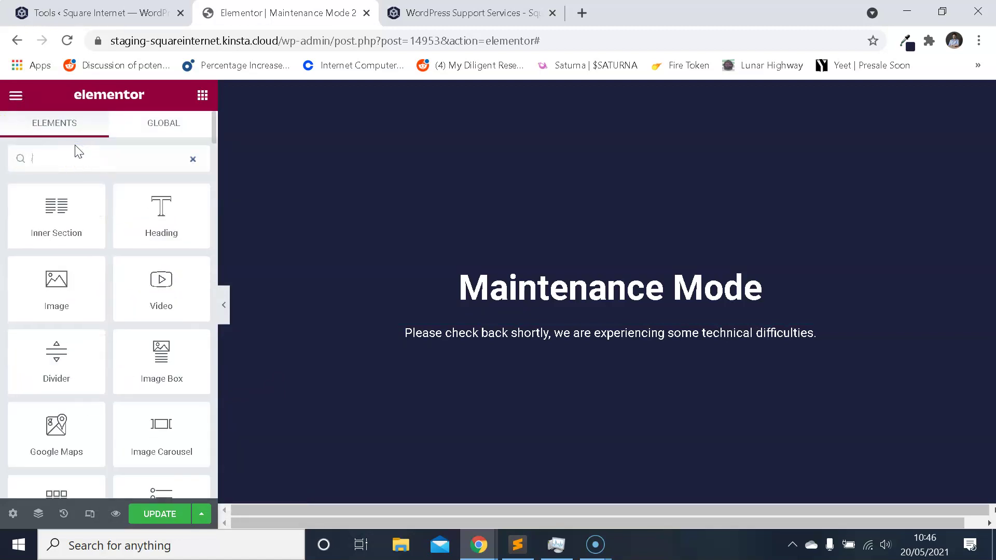
text(im)
drag(87, 216, 607, 274)
click(157, 243)
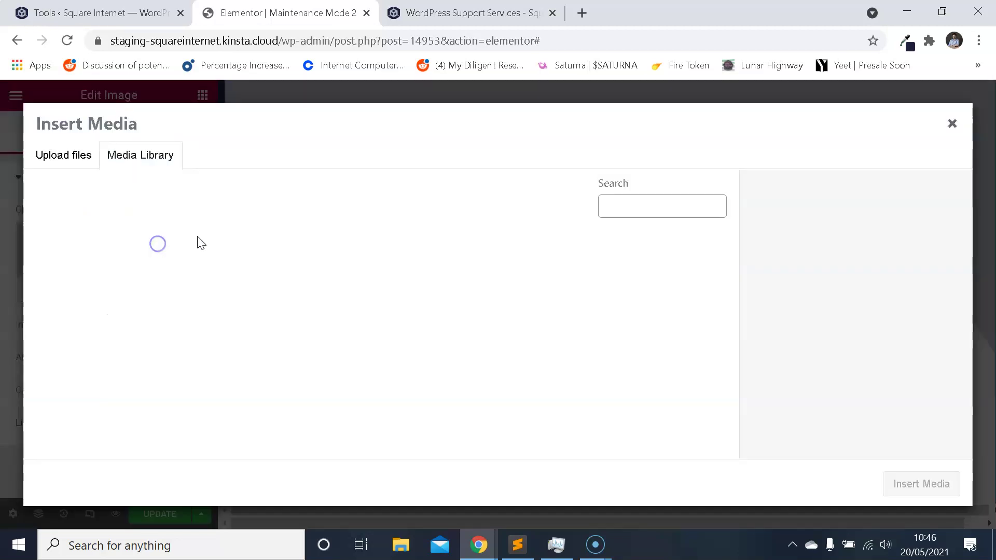
click(619, 212)
text(logo)
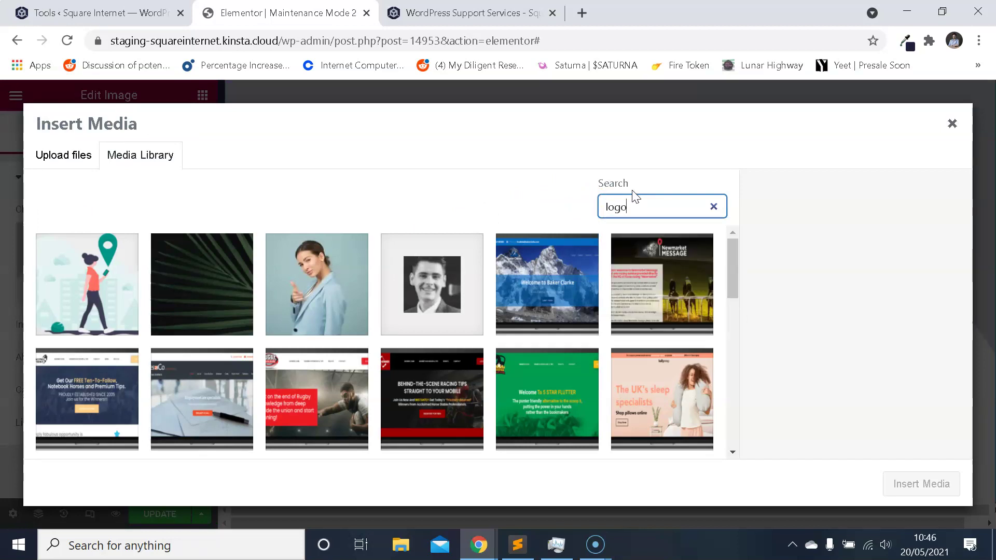
click(329, 289)
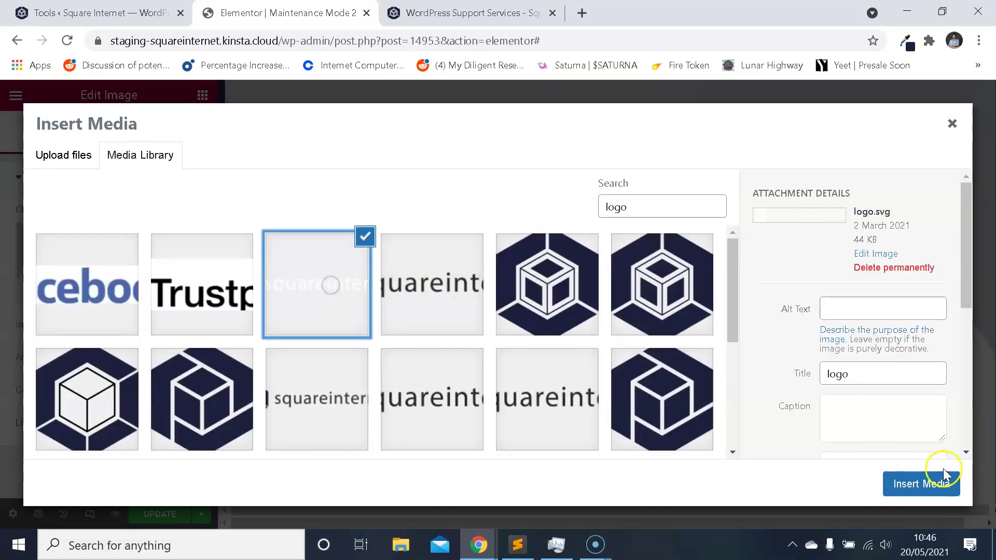
click(934, 483)
Save the page with UPDATE.
scroll(166, 277, down, 1)
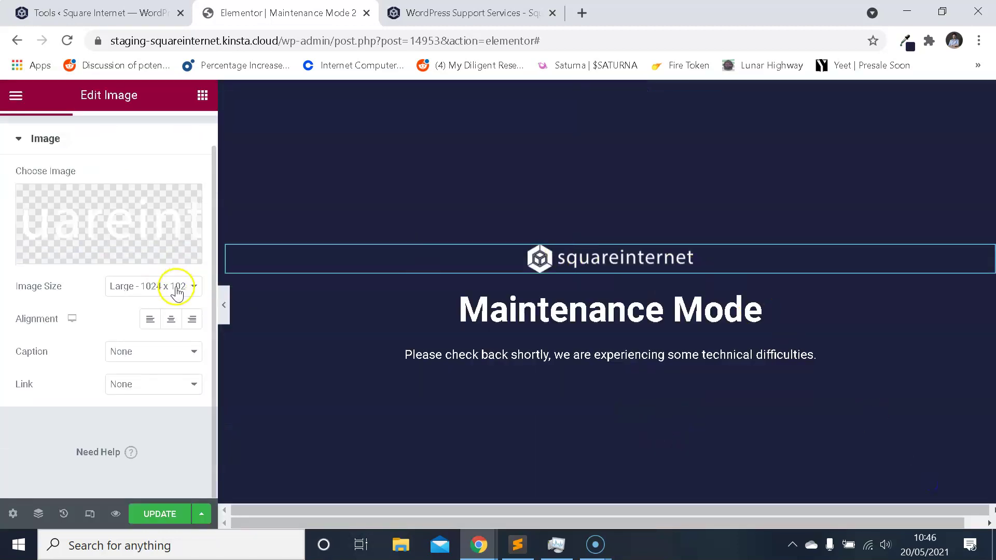
scroll(173, 294, up, 1)
scroll(177, 301, down, 1)
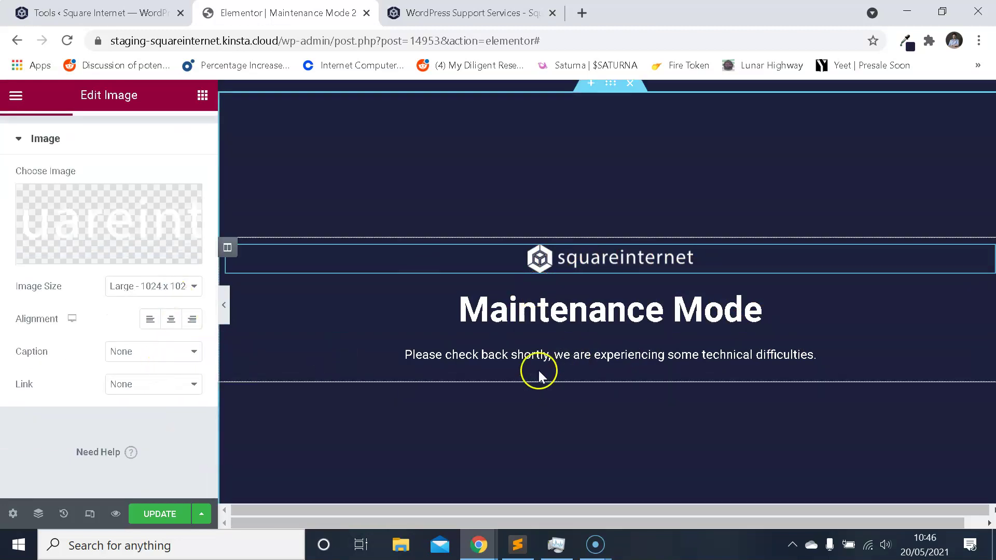
click(165, 513)
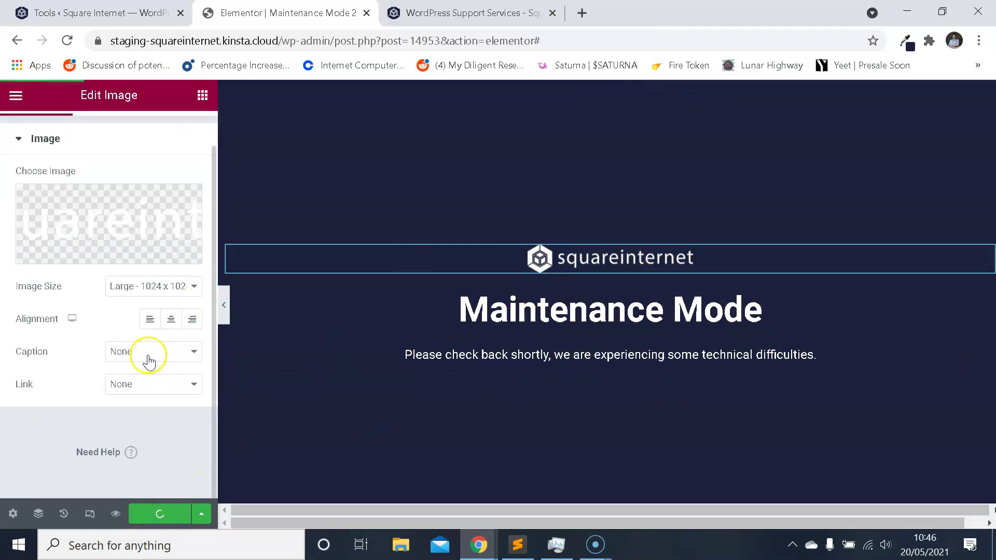
Check which templates the maintenance mode settings currently offer.
click(201, 513)
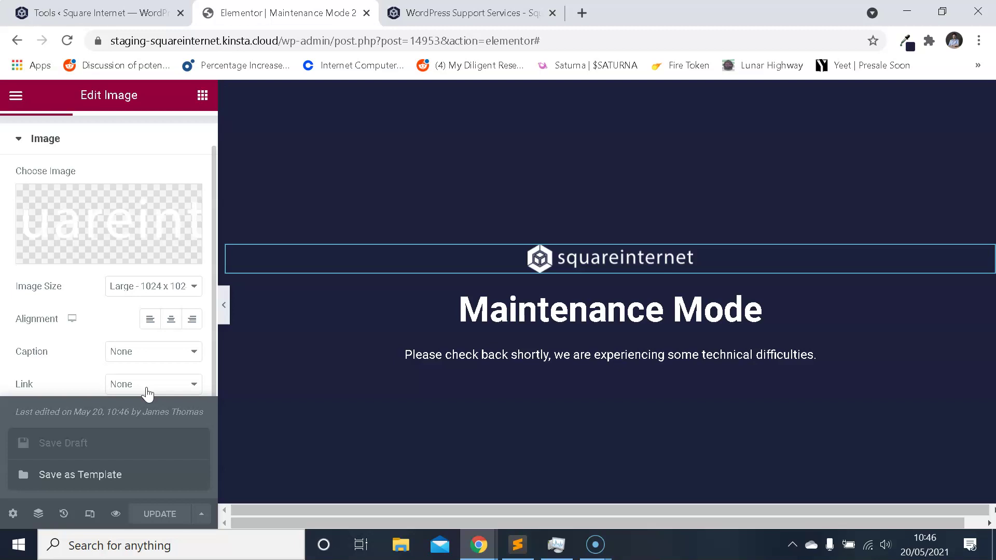
click(156, 13)
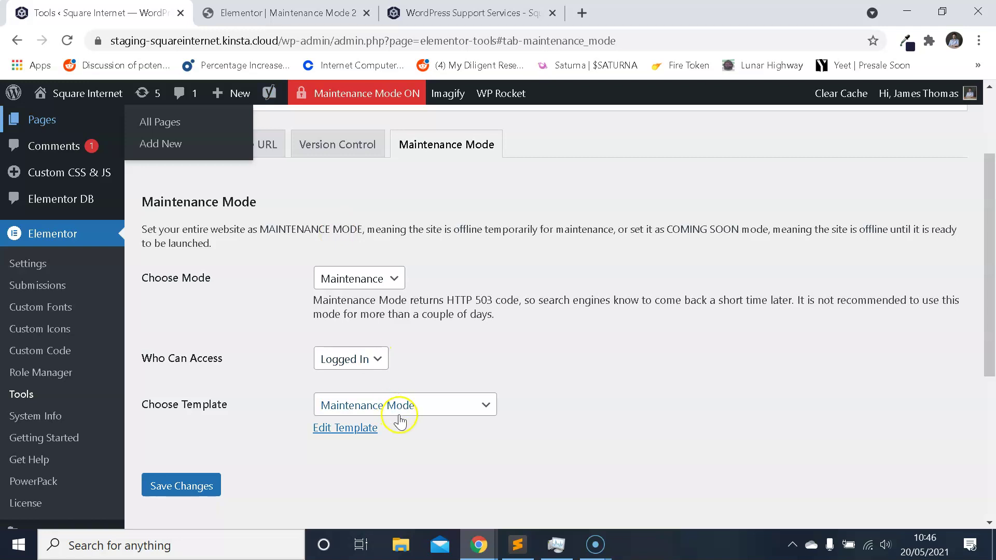
click(382, 405)
click(286, 13)
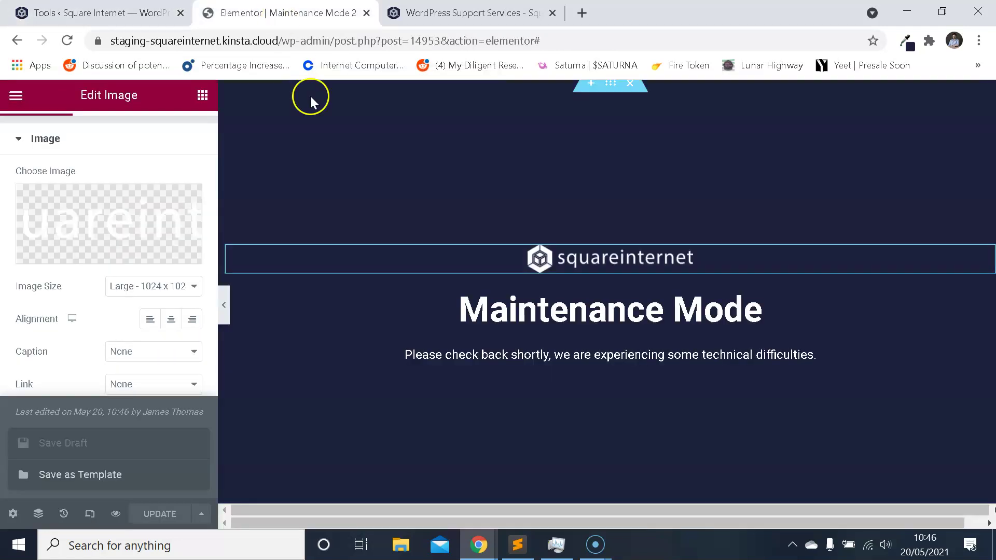
click(203, 515)
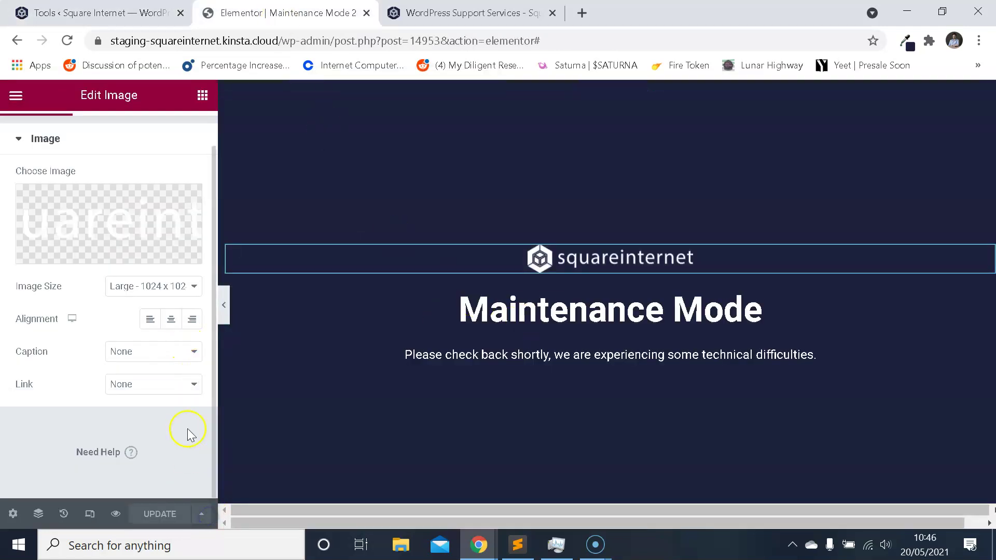
Save the page to the library as template 'Elementor Maintenance Mode 2'.
click(201, 516)
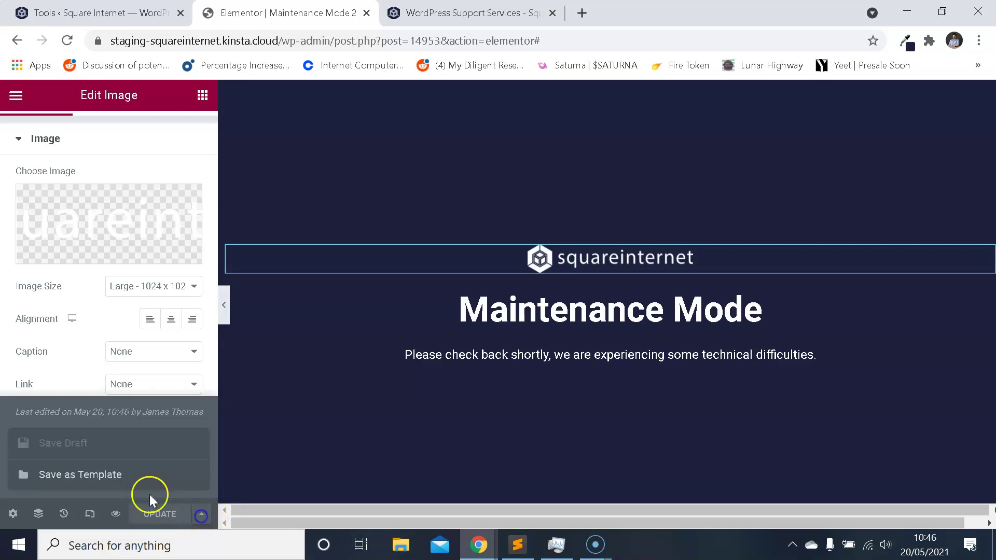
click(67, 473)
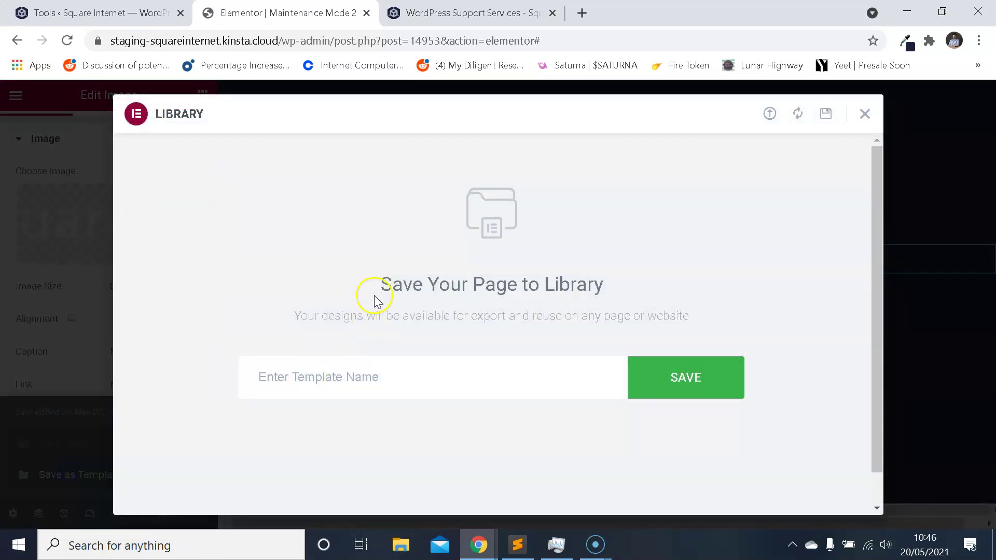
click(377, 377)
text(Elementor)
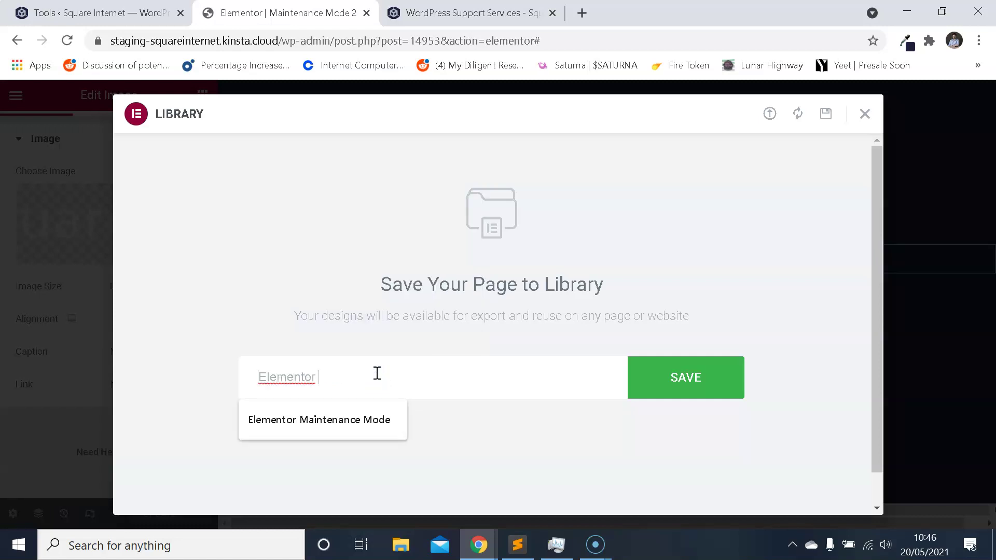
text( Maintenance Mode 2)
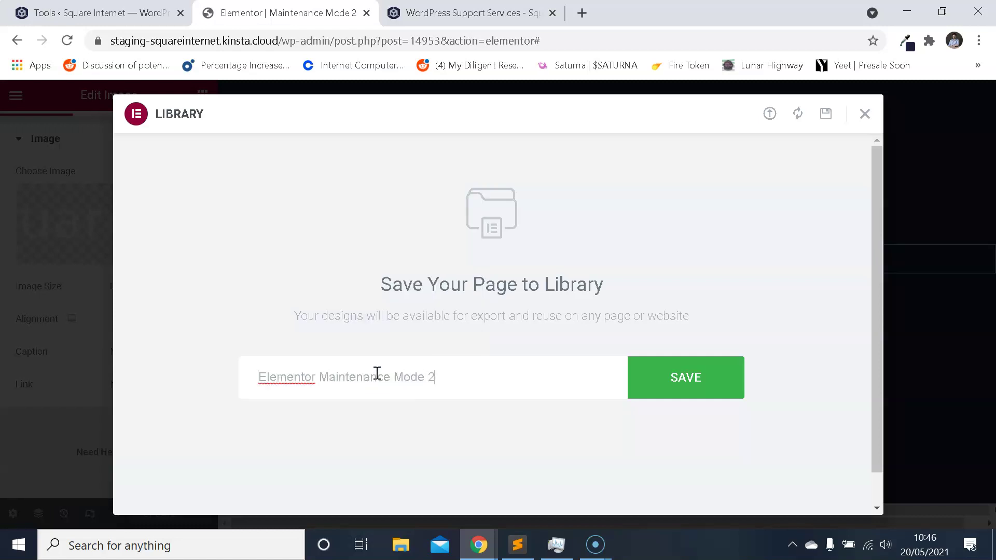
click(661, 376)
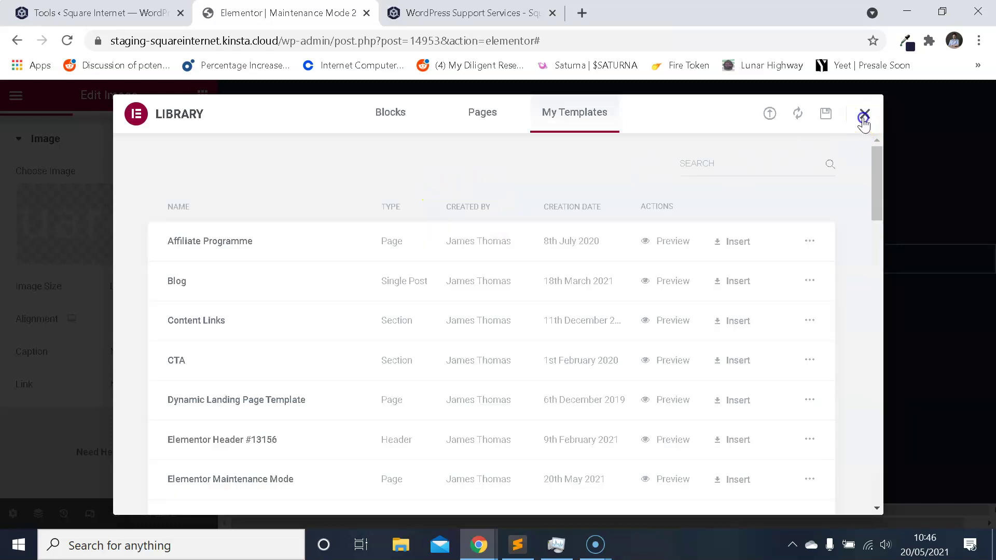
click(864, 115)
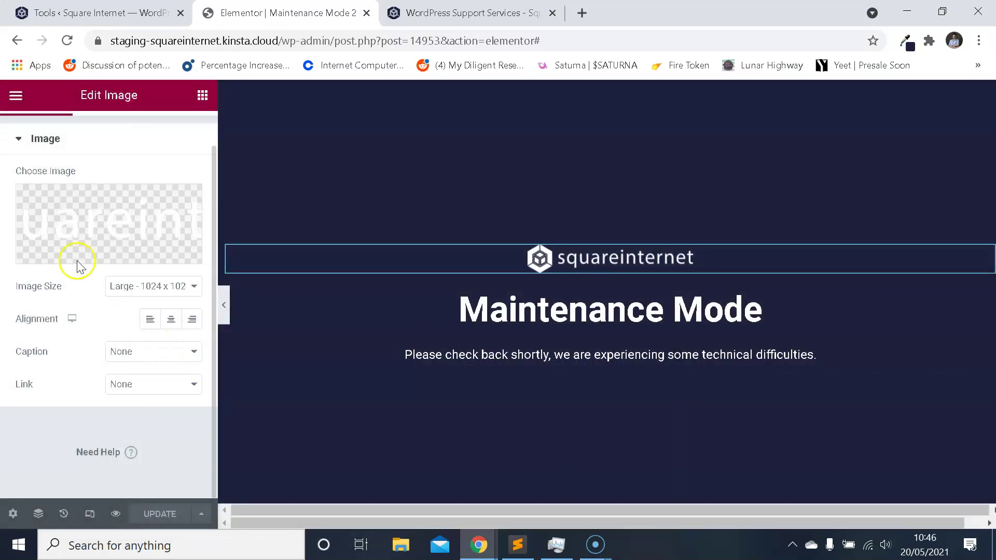
Set the Maintenance Mode 2 page layout to Elementor Canvas in its page settings.
click(15, 96)
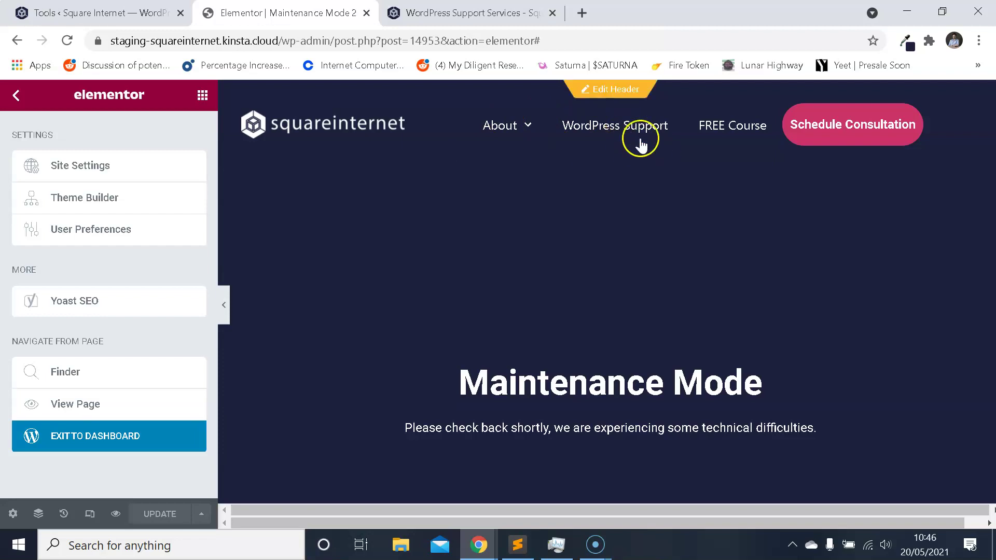
scroll(634, 327, down, 6)
scroll(633, 372, up, 8)
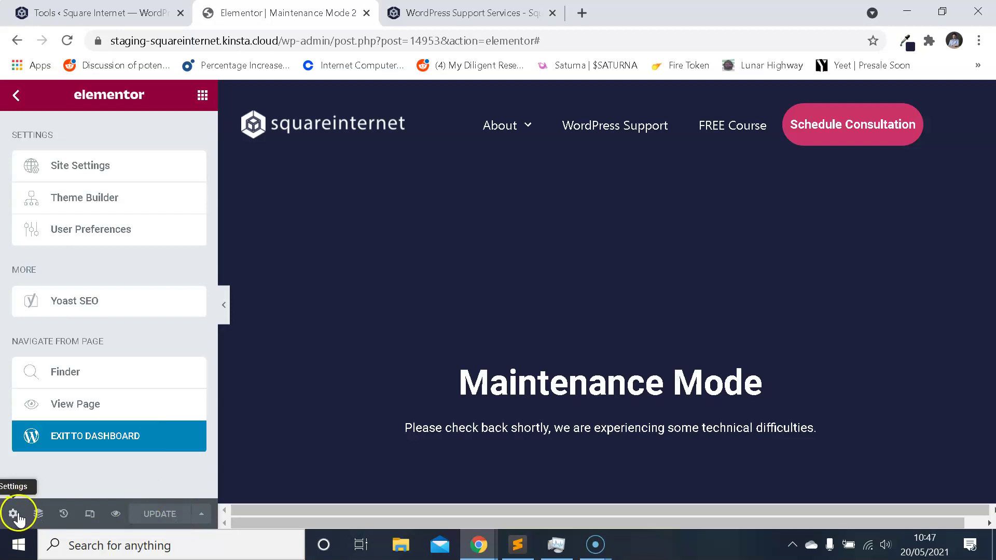
click(14, 515)
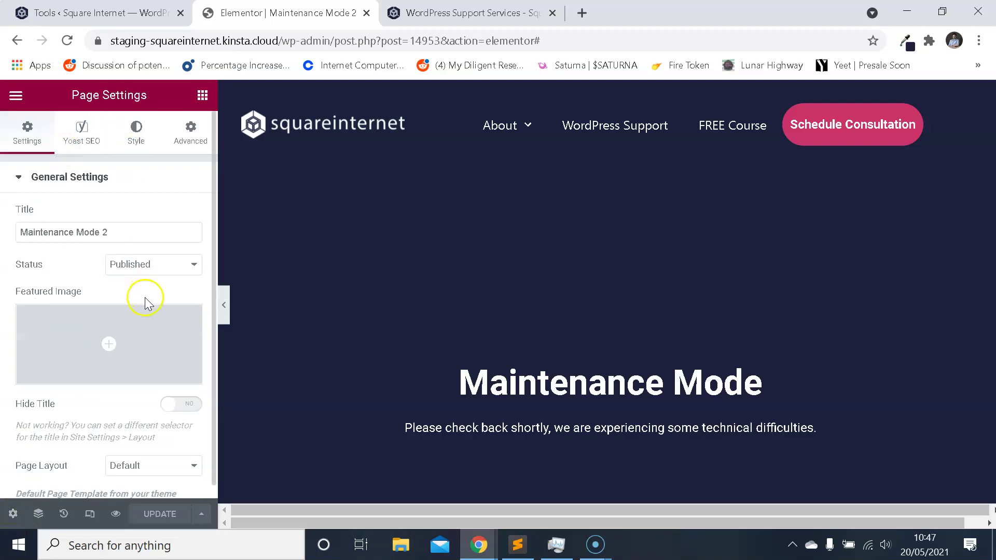
scroll(135, 316, down, 1)
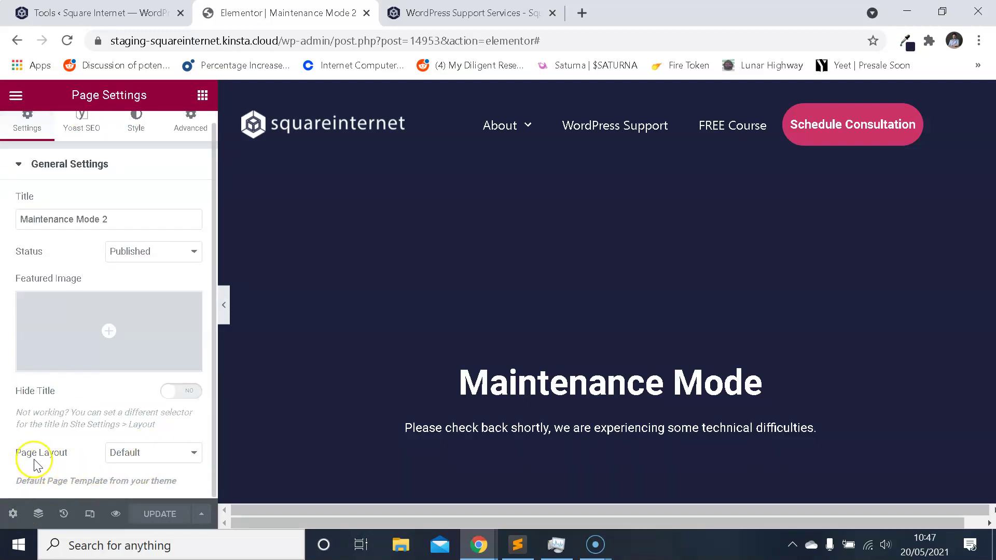
click(133, 456)
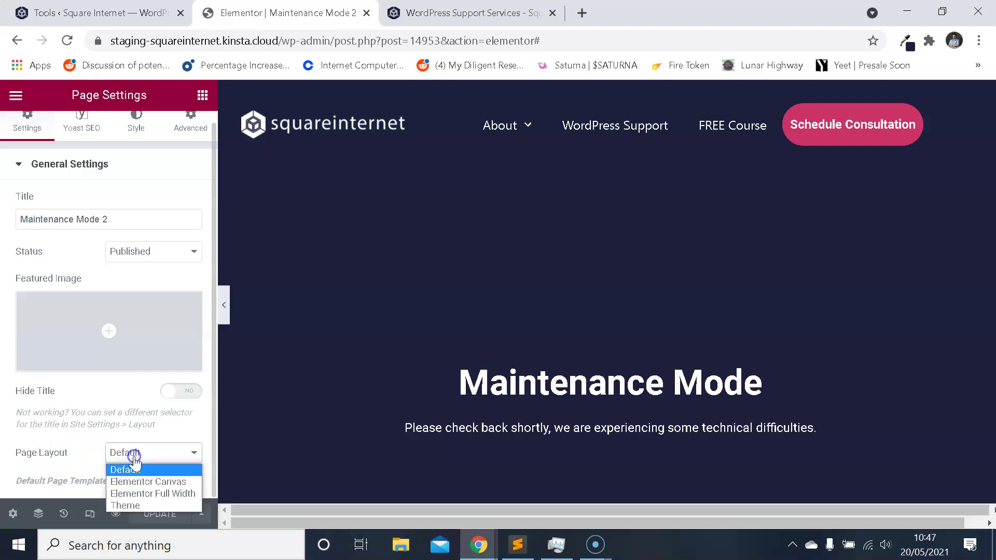
click(179, 483)
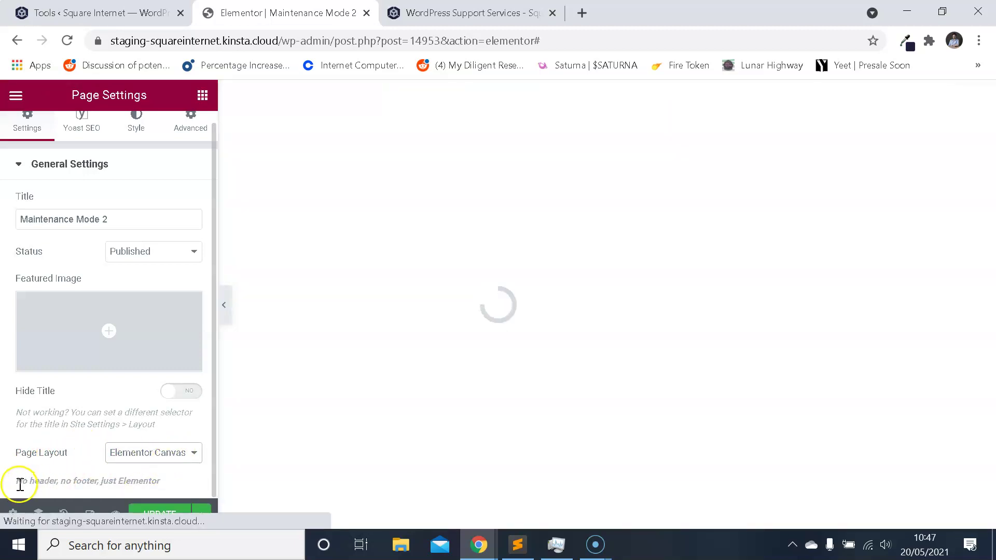
drag(15, 482, 146, 483)
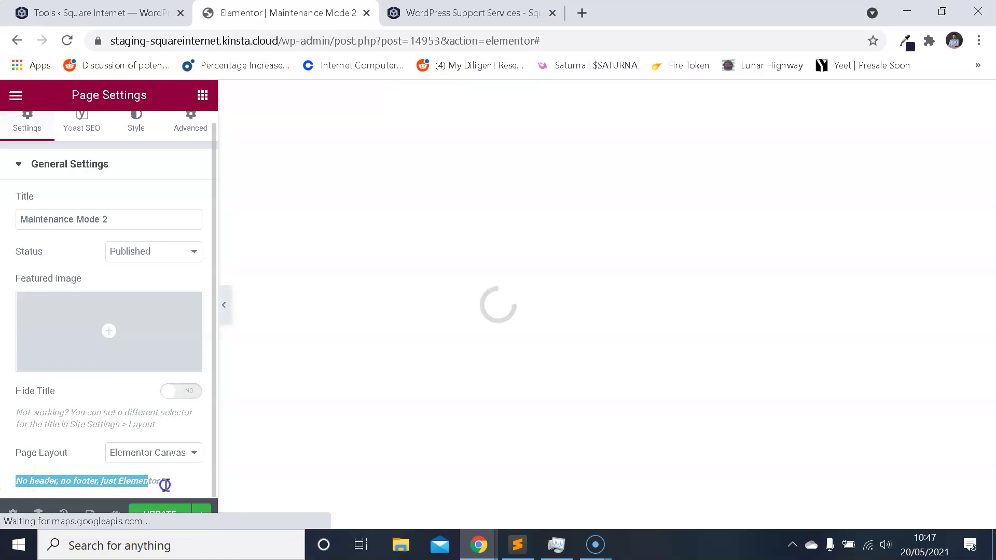
Save the page with its new Elementor Canvas layout.
scroll(481, 326, down, 4)
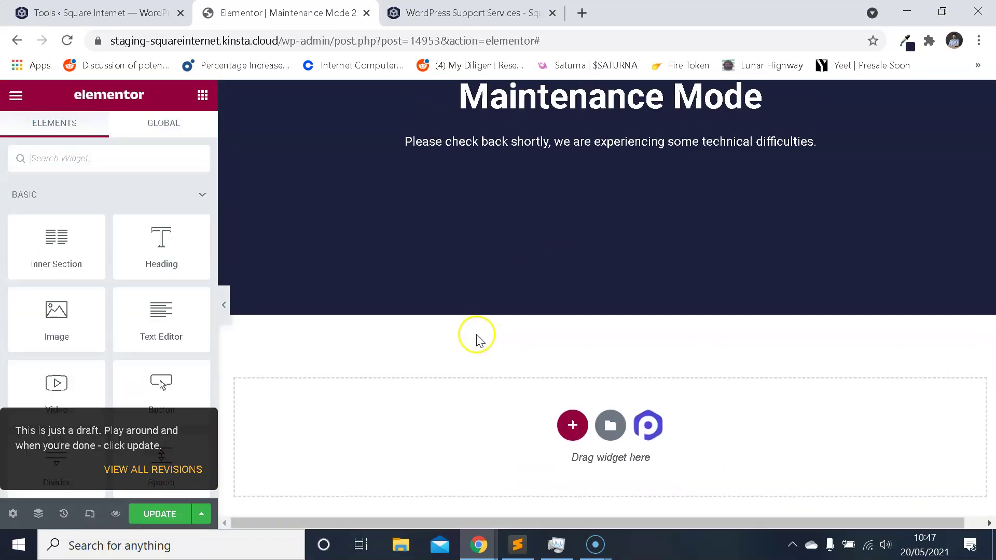
scroll(477, 338, up, 4)
scroll(467, 312, down, 3)
click(161, 514)
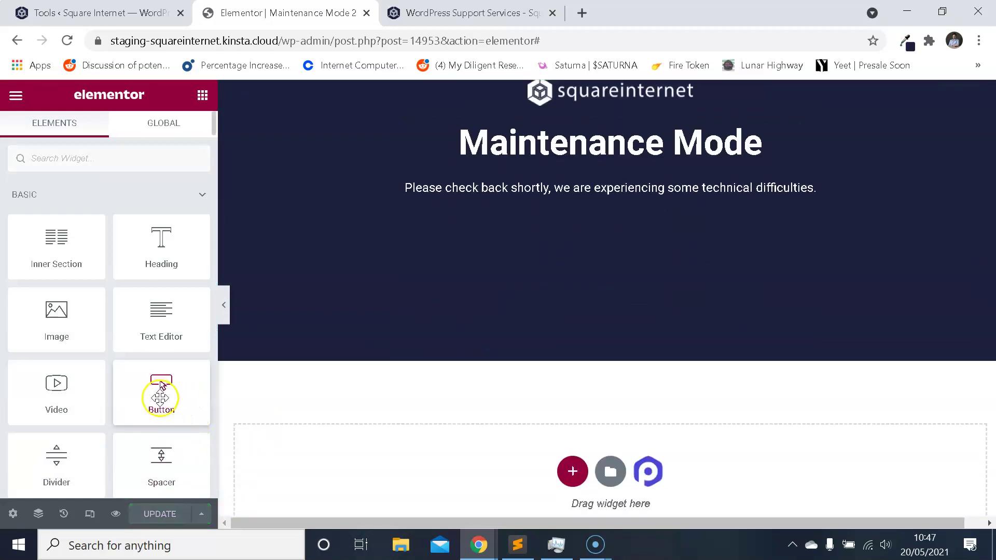
Start saving it as a template, naming it 'Elementor Maintenance Mode 3'.
click(202, 514)
click(127, 476)
click(389, 388)
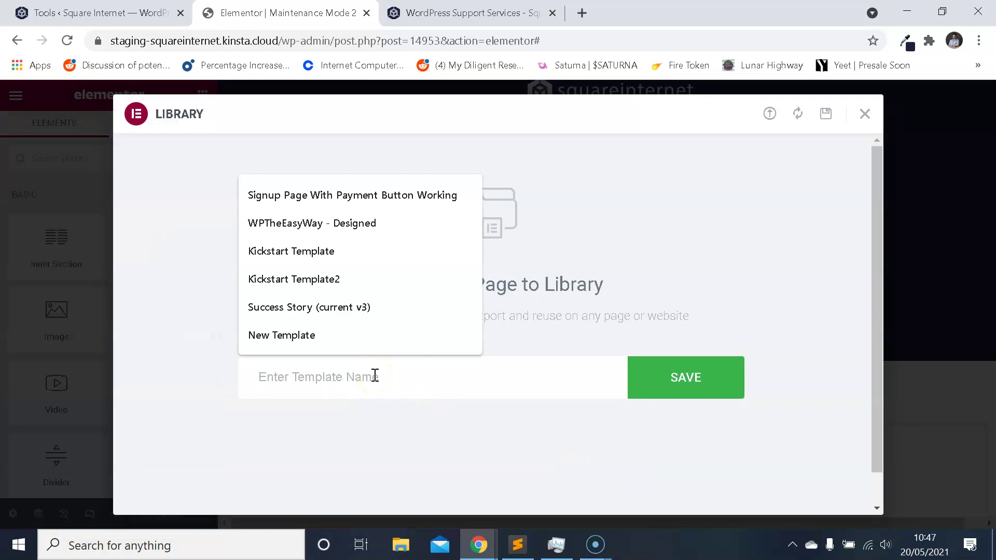
text(Elementor Maint)
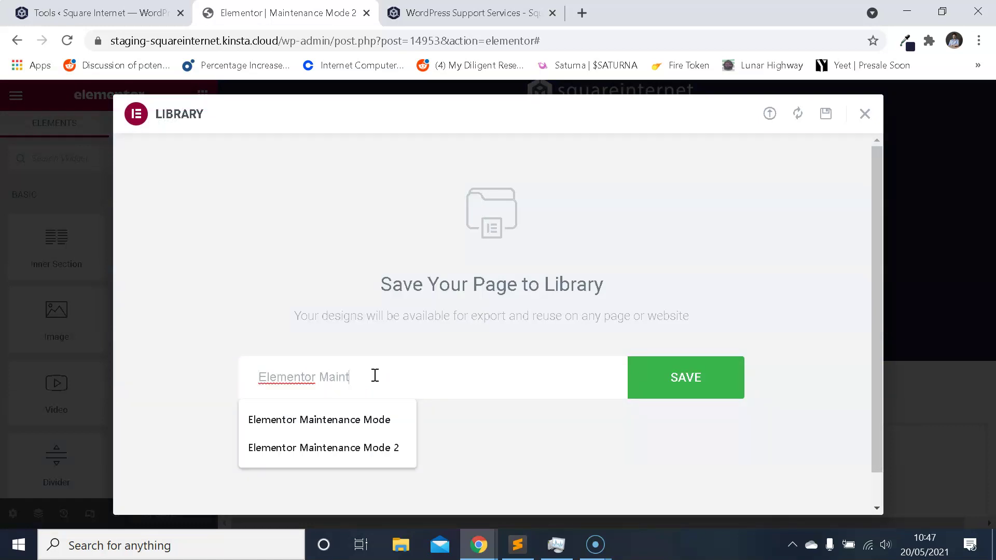
text(enance Mode 3)
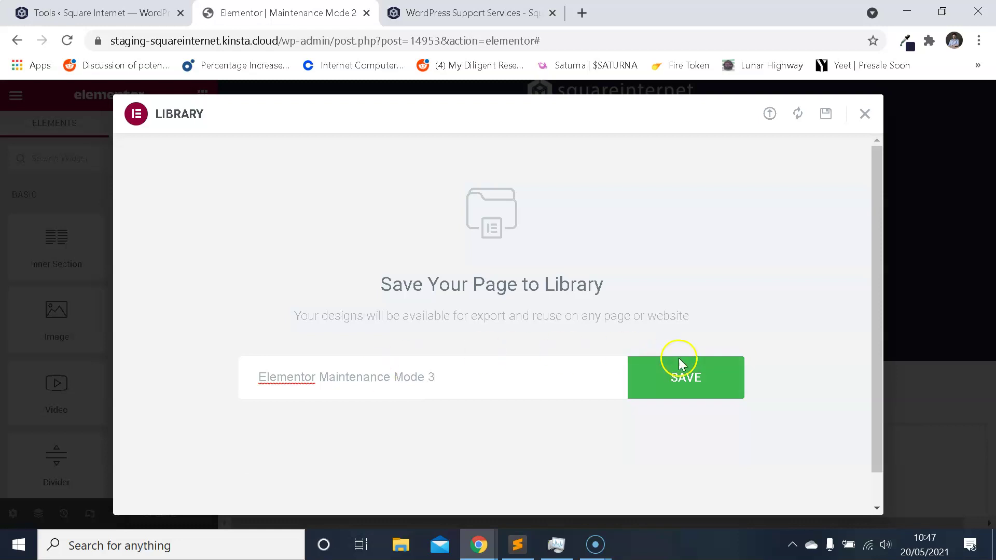
Save the 'Elementor Maintenance Mode 3' template and reload the Maintenance Mode settings.
click(680, 363)
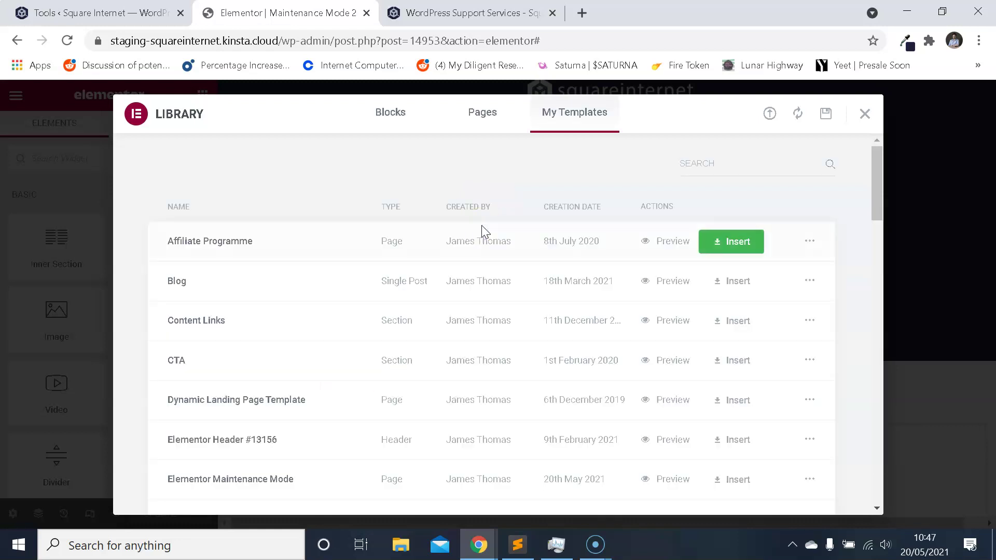
click(98, 13)
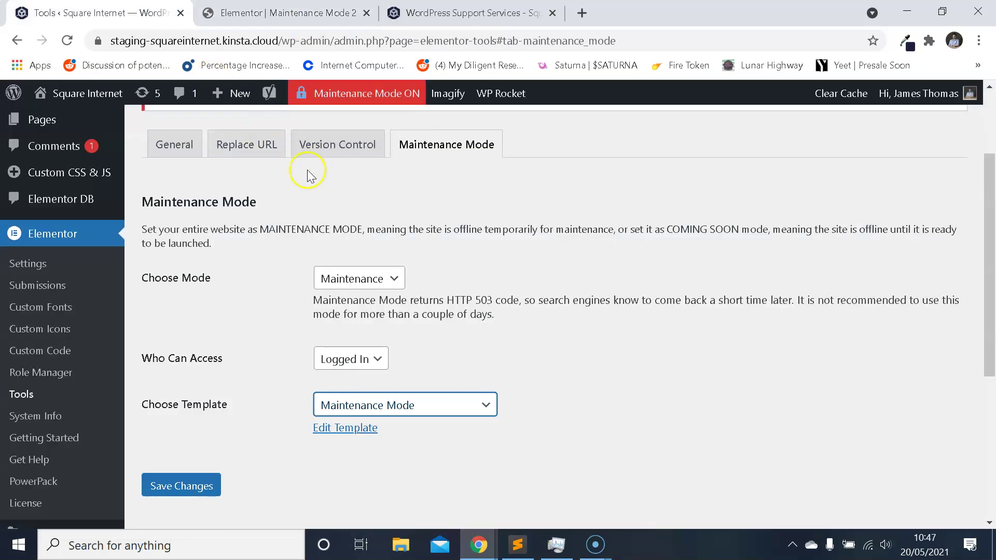
click(67, 41)
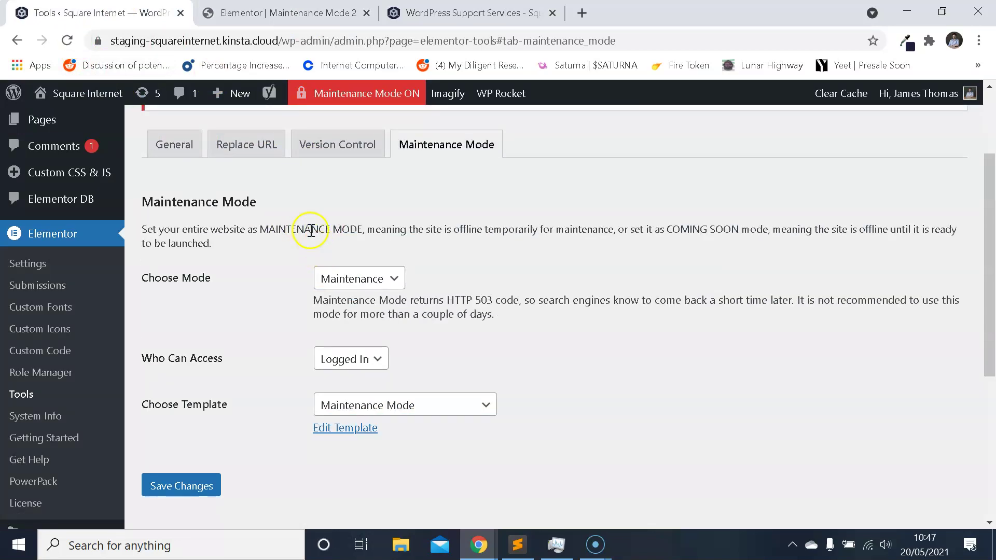
Choose Elementor Maintenance Mode 3 as the maintenance template and save the settings.
scroll(318, 253, down, 3)
click(442, 251)
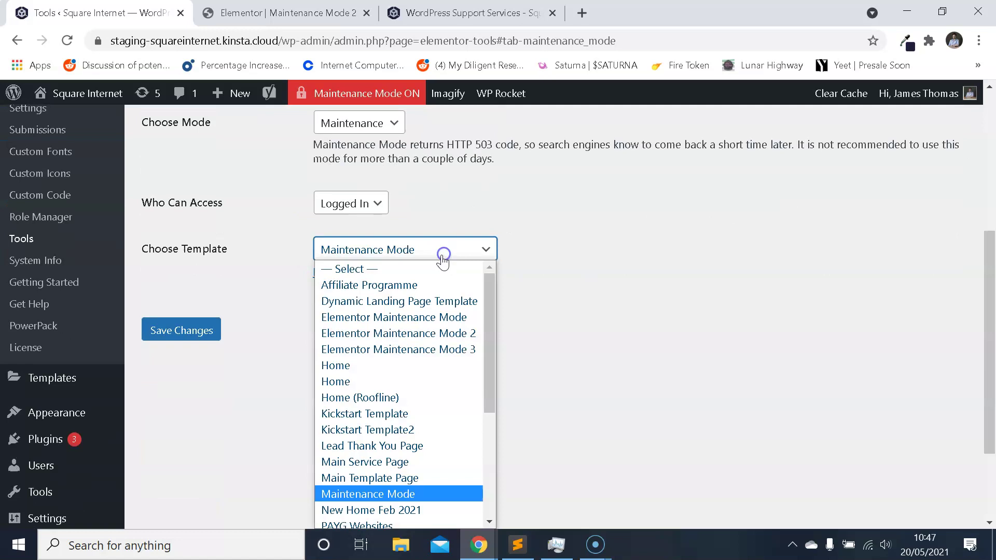
click(447, 347)
scroll(337, 314, up, 2)
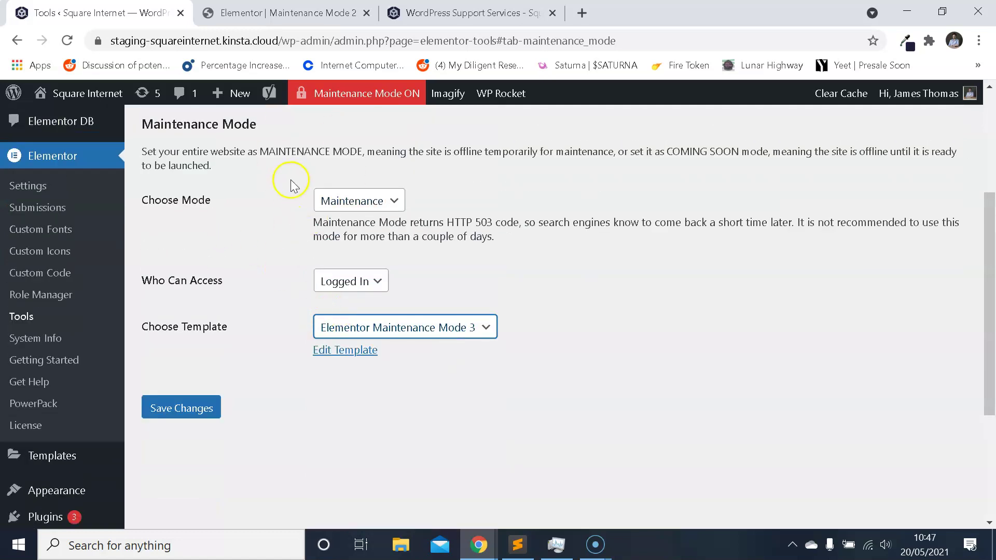
click(183, 408)
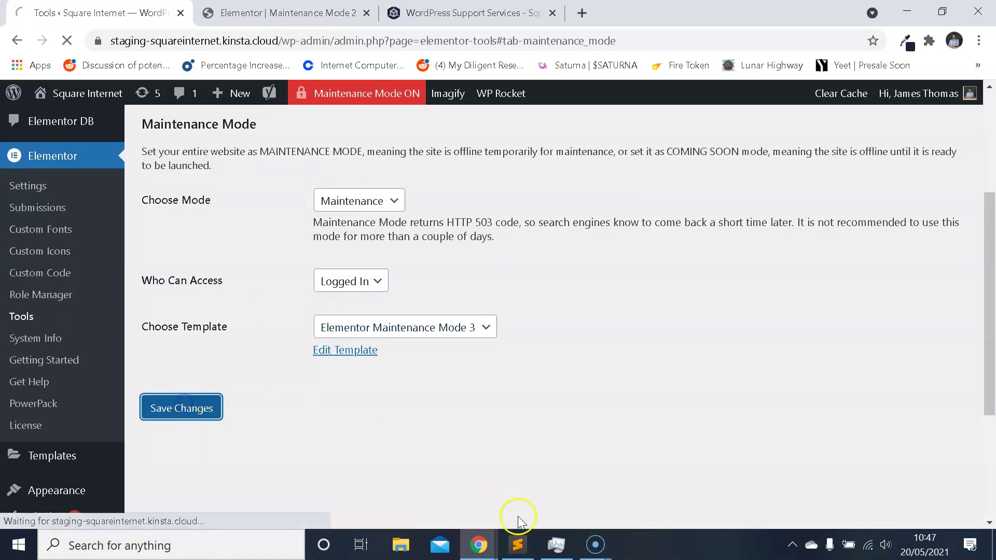
Clear the site's page cache and reopen the Maintenance Mode settings.
mouse_move(480, 545)
click(534, 506)
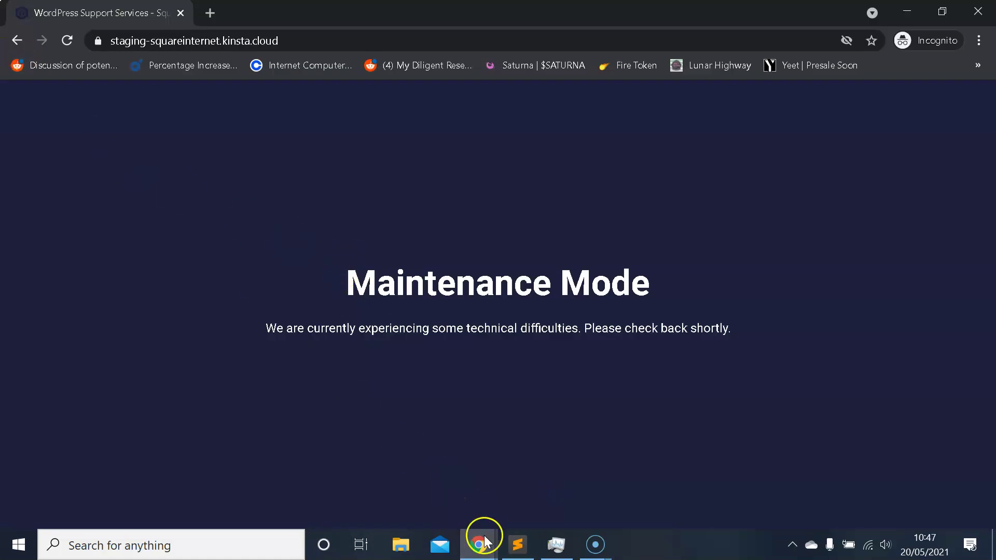
click(414, 485)
mouse_move(505, 102)
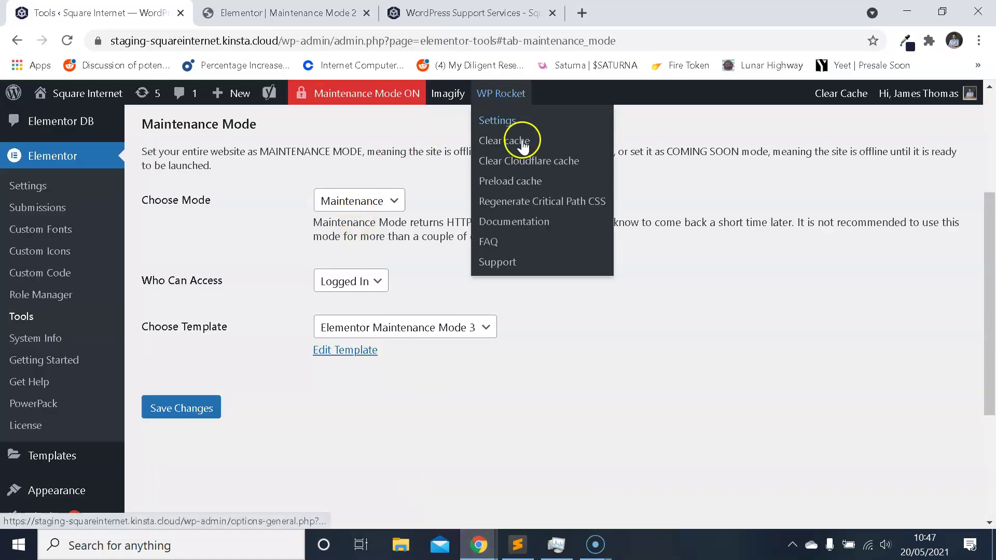
click(517, 140)
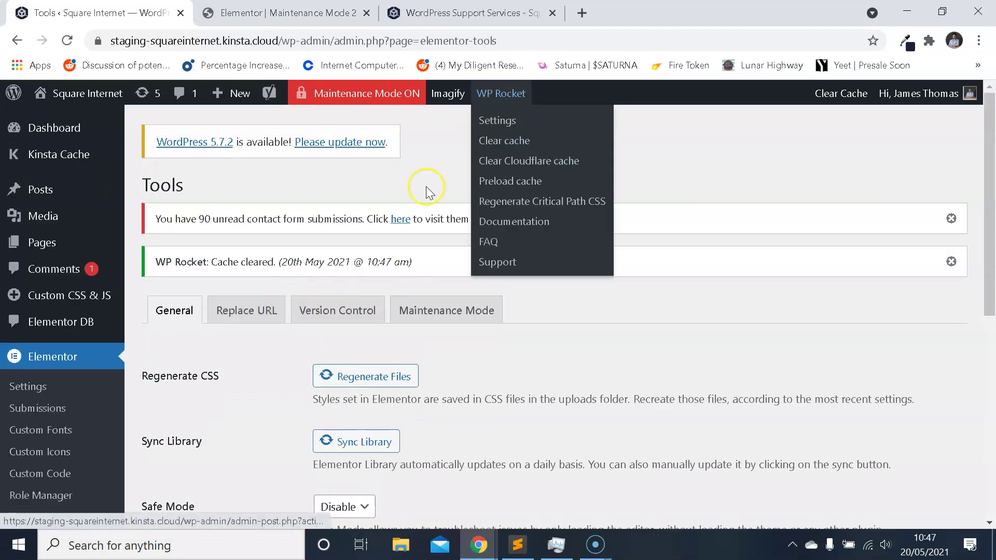
scroll(392, 246, down, 3)
click(447, 155)
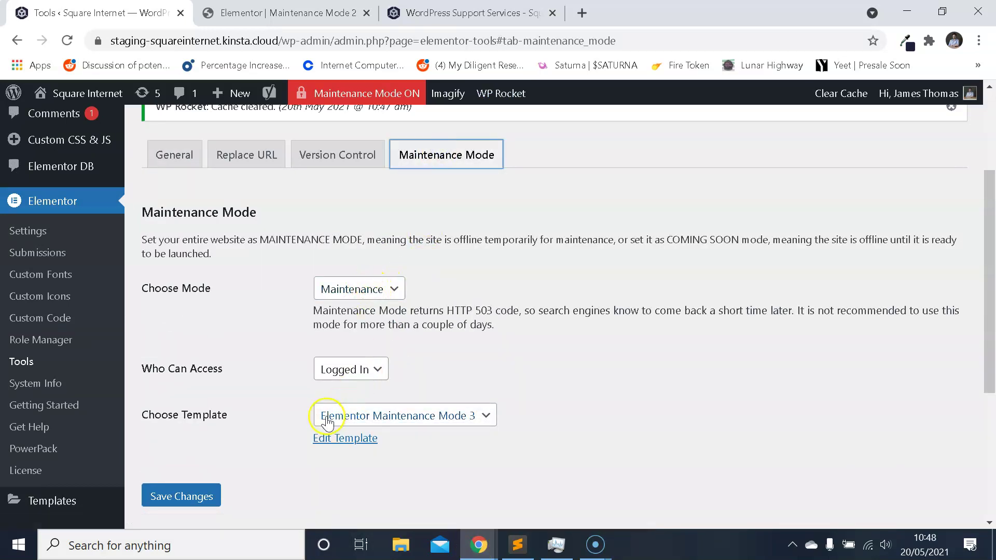
Load the live site's address in a fresh private window to check the maintenance page.
mouse_move(479, 545)
click(556, 506)
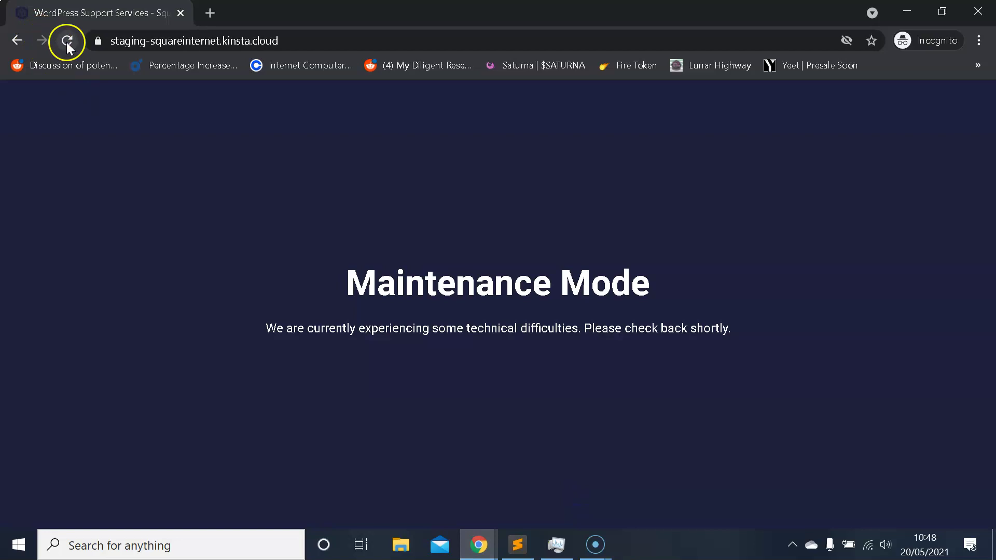
click(155, 41)
key(ctrl+c)
click(979, 41)
click(876, 98)
key(ctrl+v)
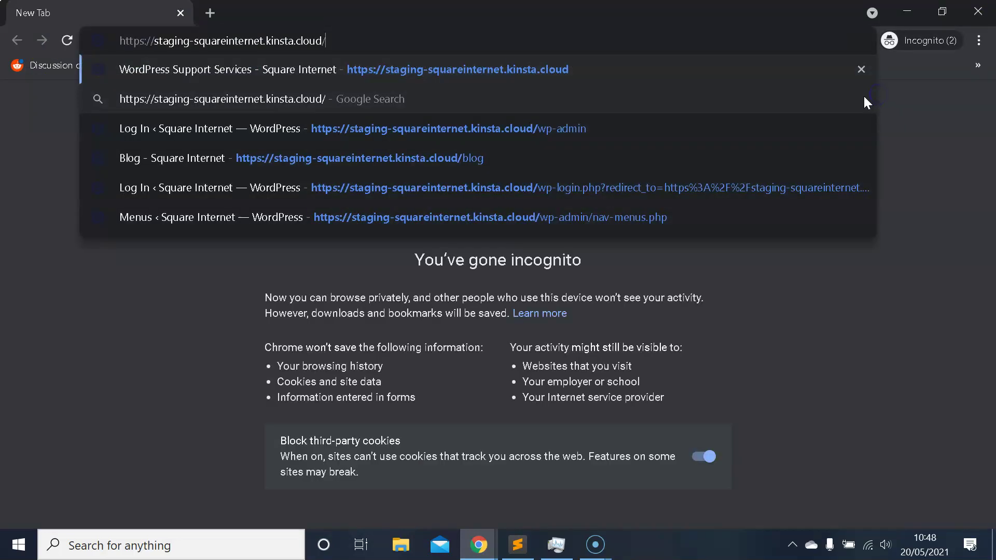
key(Return)
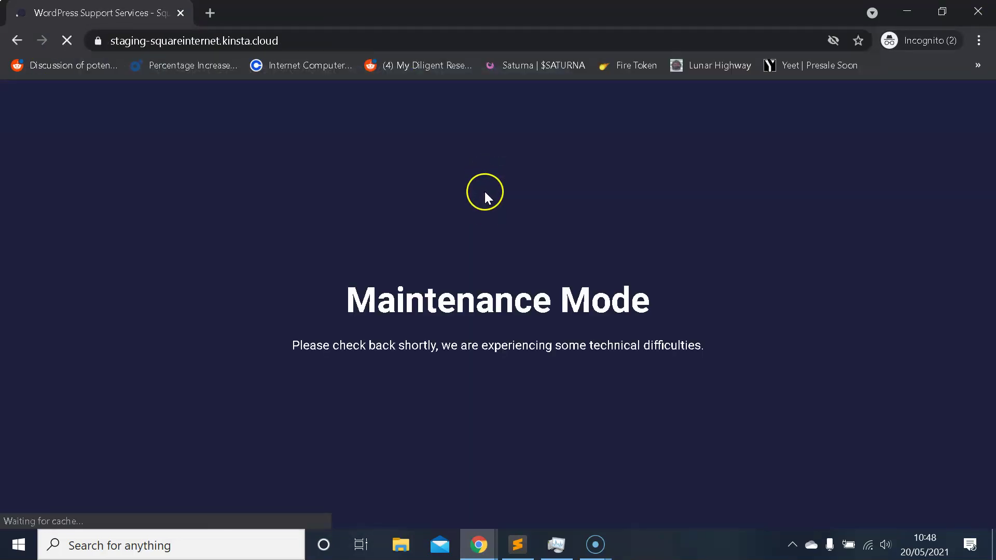
mouse_move(498, 524)
click(548, 439)
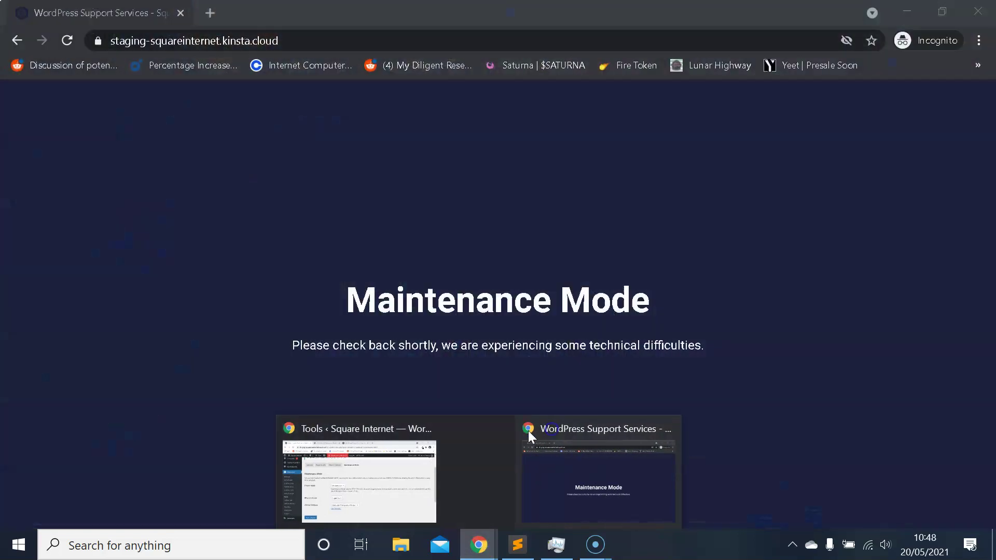
Close the Elementor template library and return to the Maintenance Mode settings.
click(419, 461)
key(ctrl+Tab)
key(ctrl+Tab)
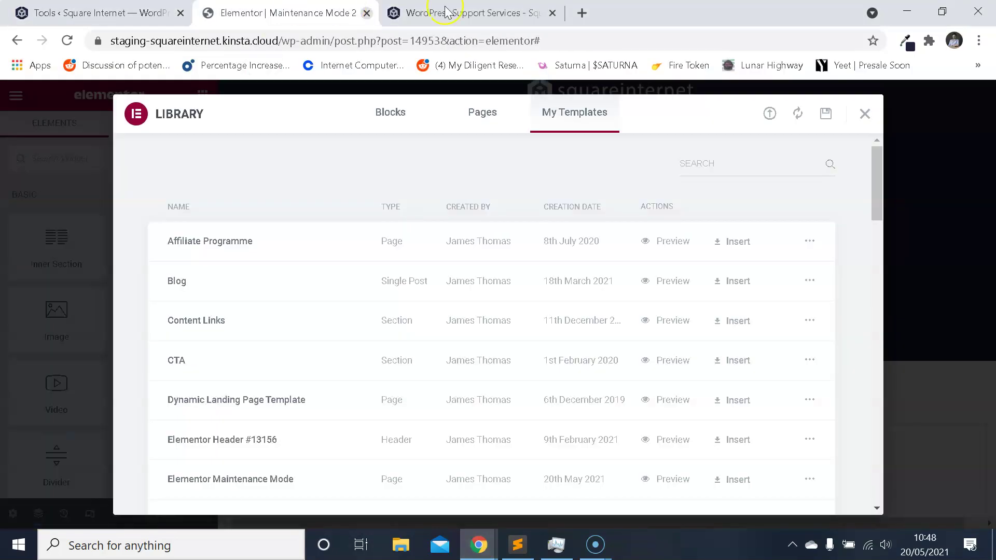
key(ctrl+shift+Tab)
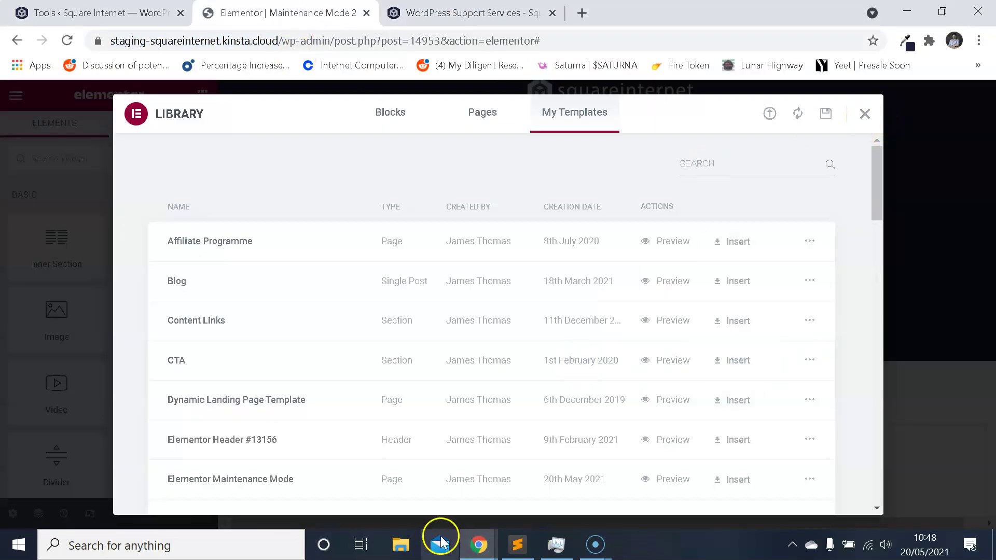
click(479, 545)
click(537, 491)
click(478, 545)
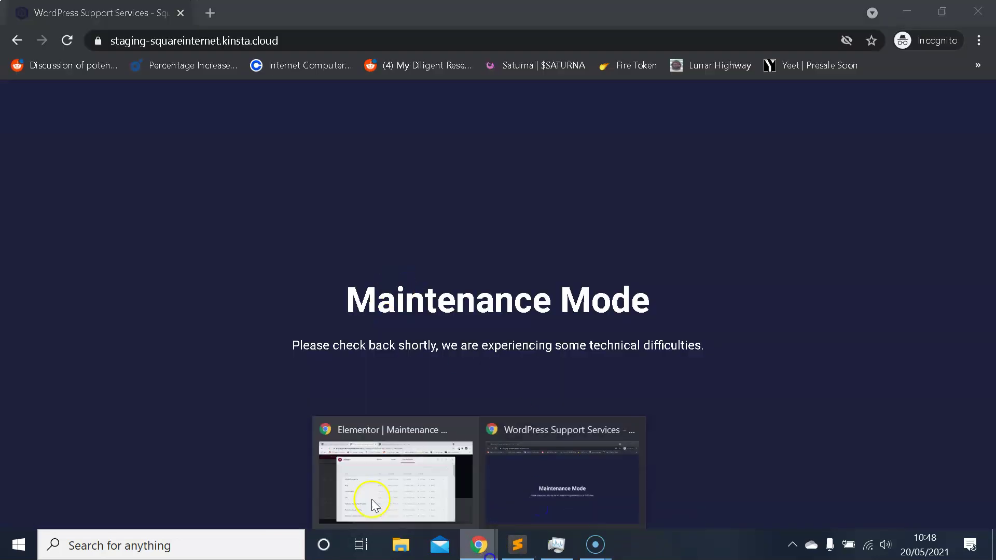
click(391, 479)
click(865, 114)
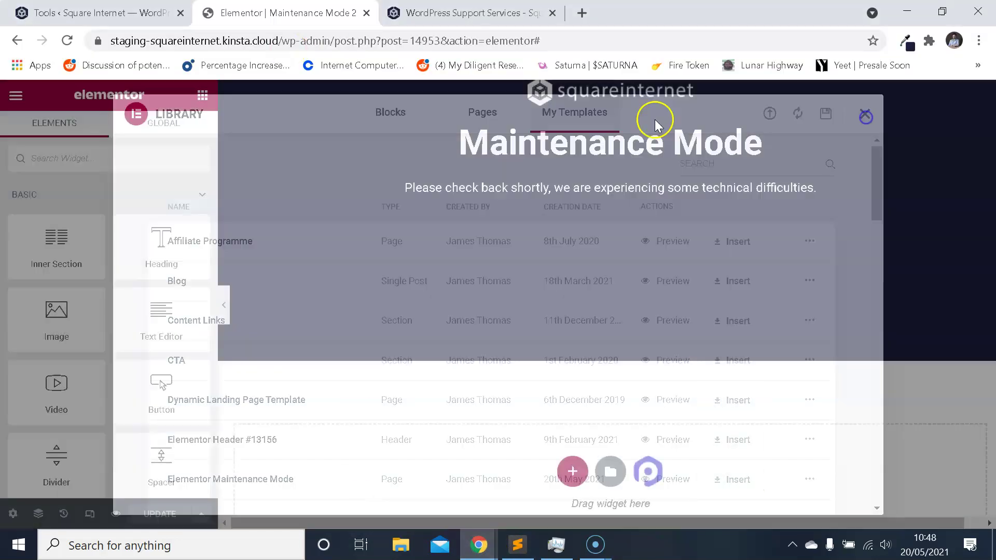
click(479, 551)
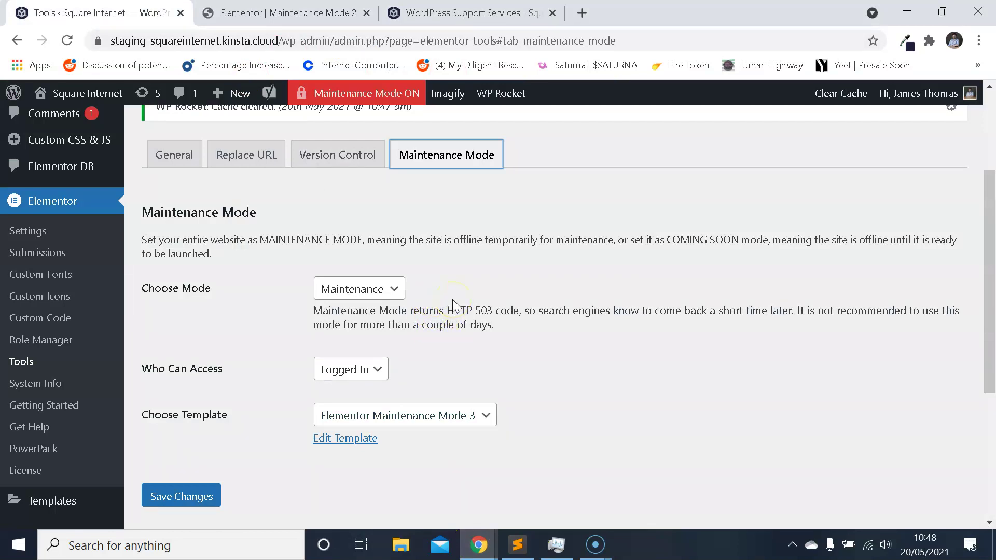
Check that the template's page settings show the Elementor Canvas layout.
click(283, 13)
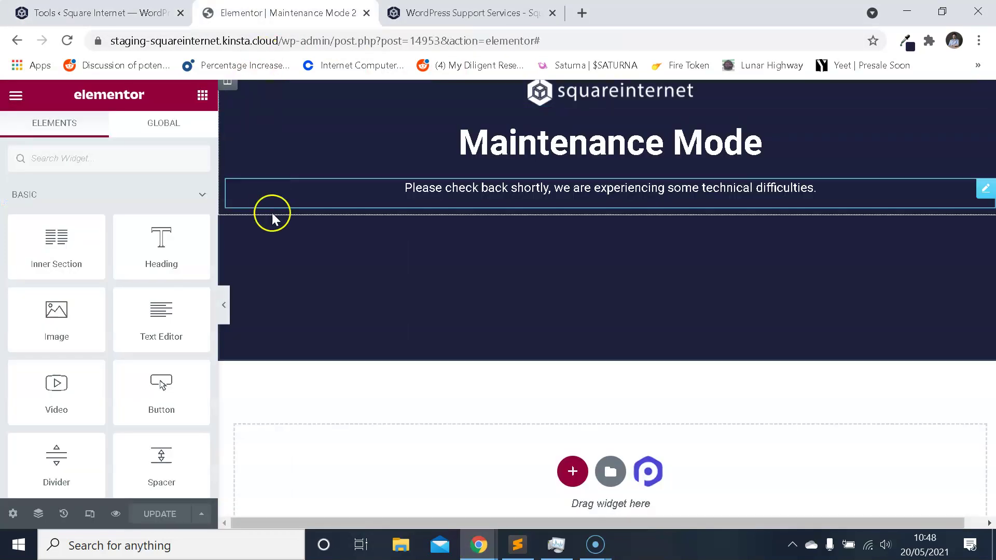
scroll(423, 239, up, 3)
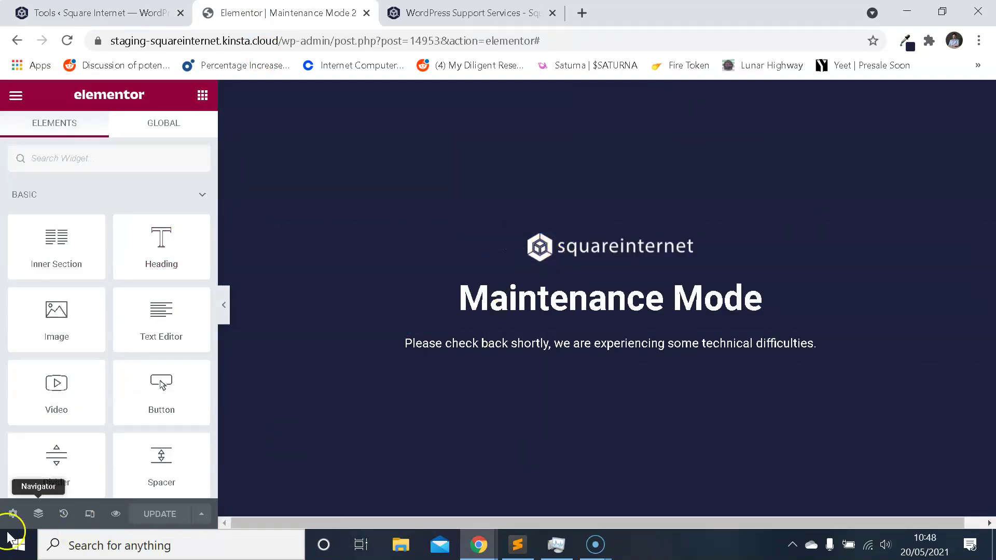
click(13, 514)
scroll(56, 449, down, 1)
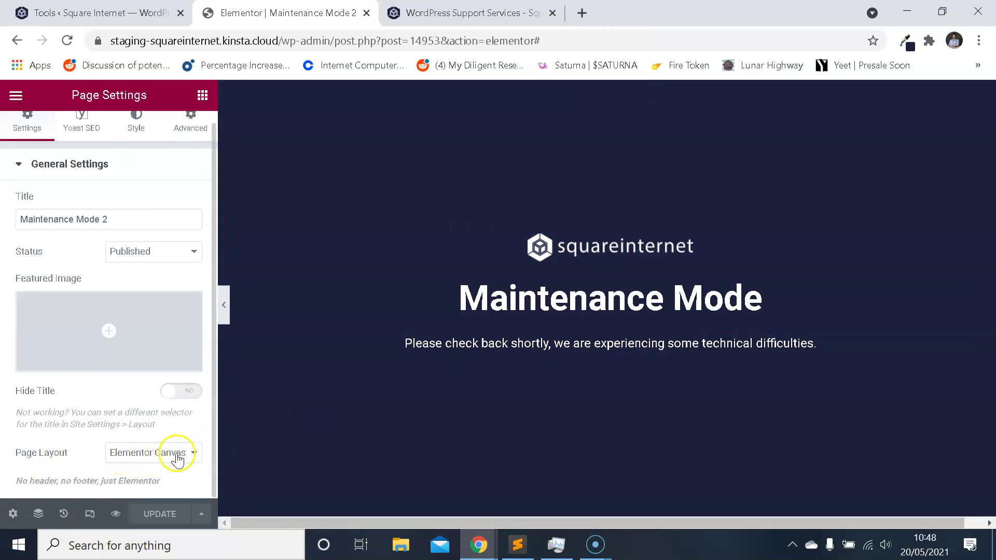
click(154, 6)
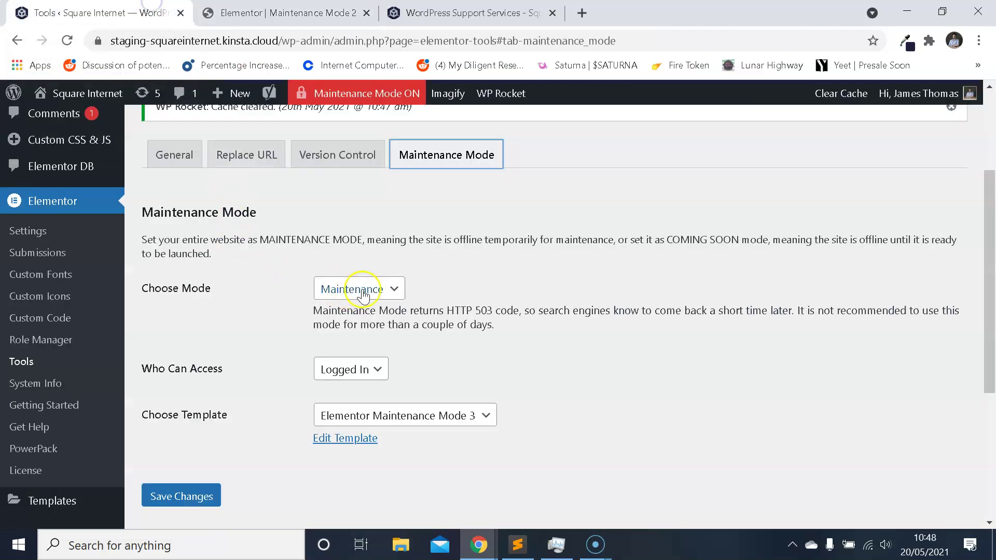
click(287, 13)
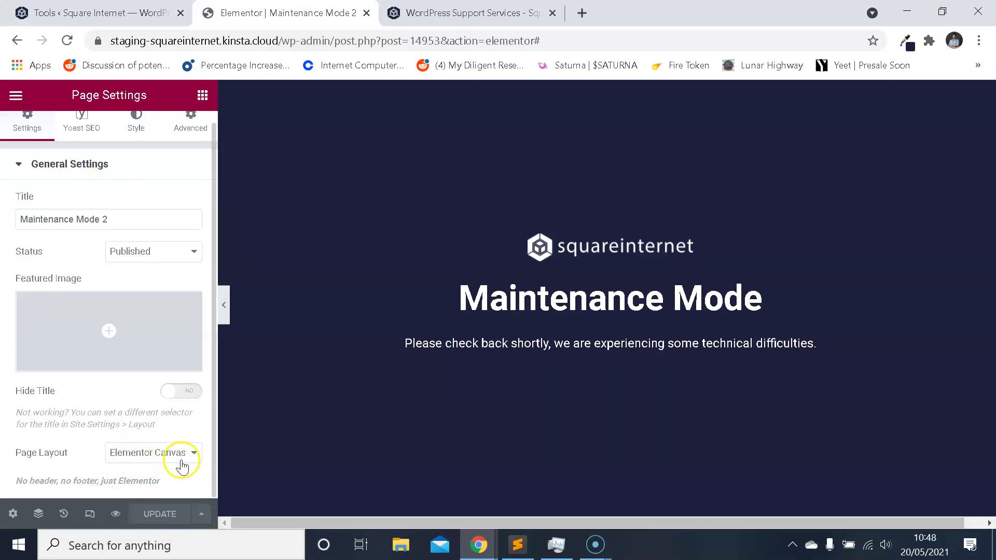
Confirm the selected maintenance template, then bring up the live site in the private window.
click(105, 6)
scroll(451, 353, down, 1)
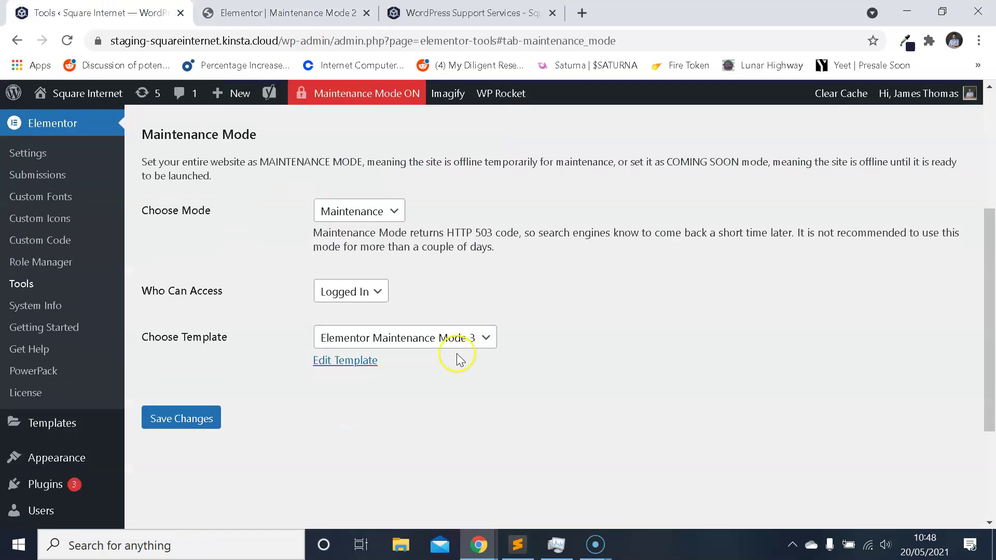
click(451, 342)
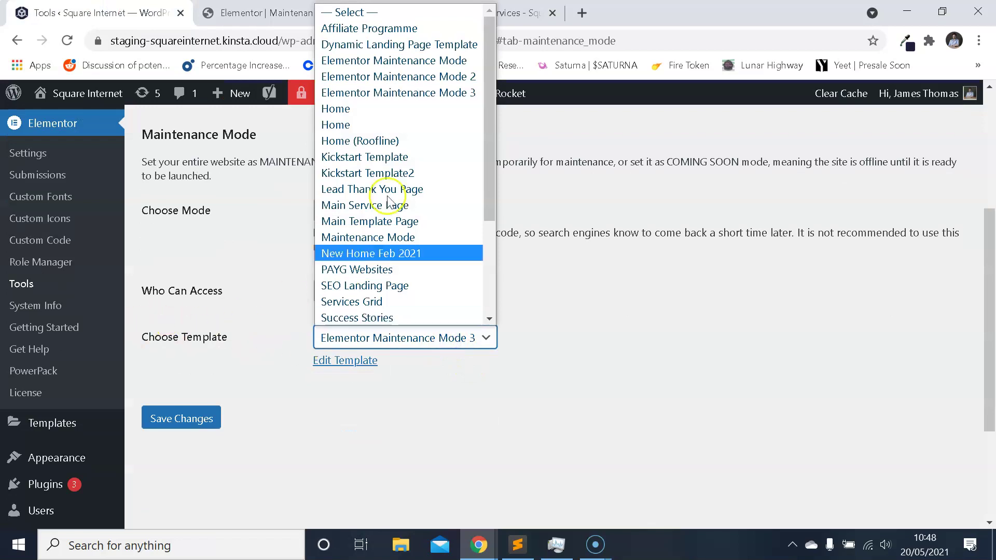
scroll(415, 198, down, 3)
scroll(420, 187, up, 3)
scroll(415, 202, down, 3)
click(539, 224)
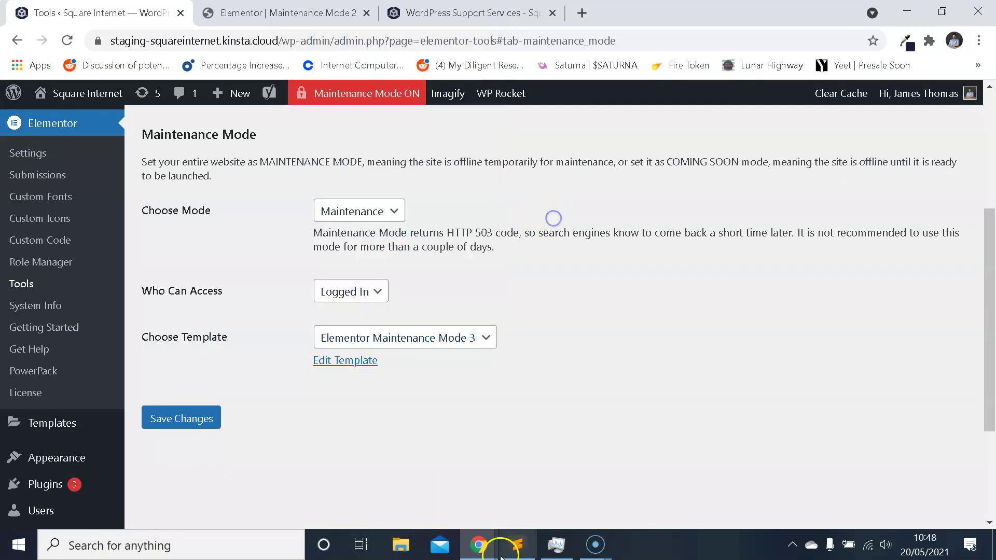
click(559, 500)
click(69, 41)
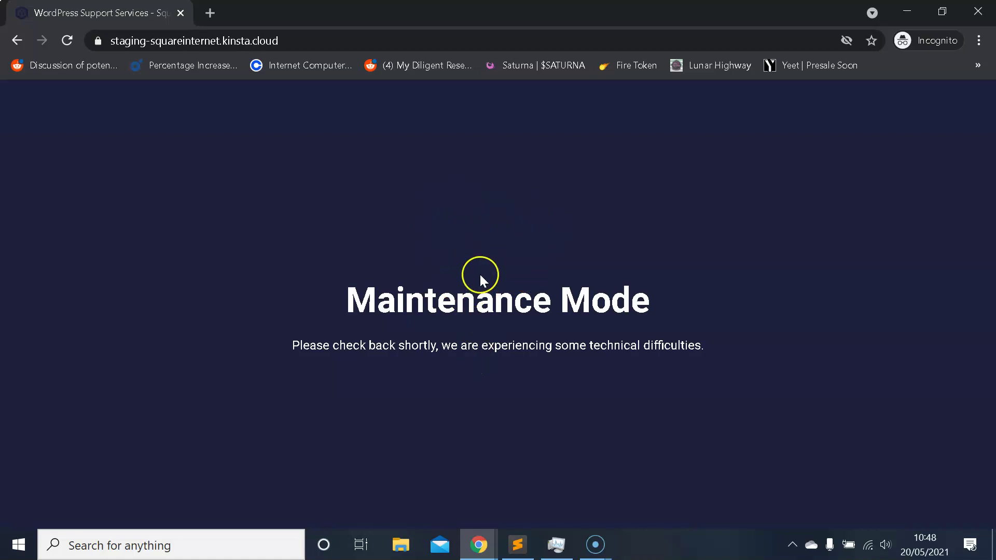
Scroll through the admin Maintenance Mode settings to review mode, access and template.
mouse_move(479, 545)
click(387, 498)
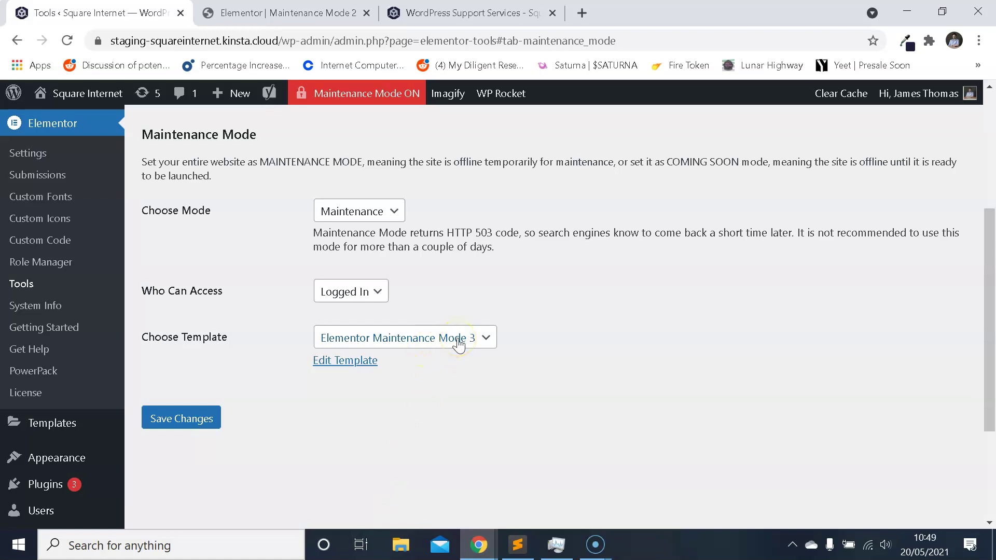
scroll(414, 262, up, 5)
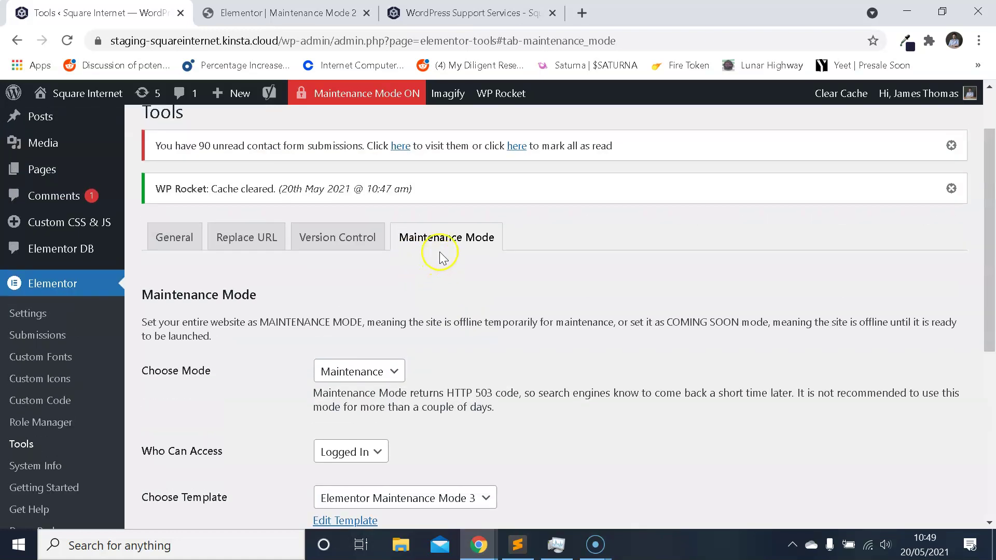
scroll(440, 258, down, 3)
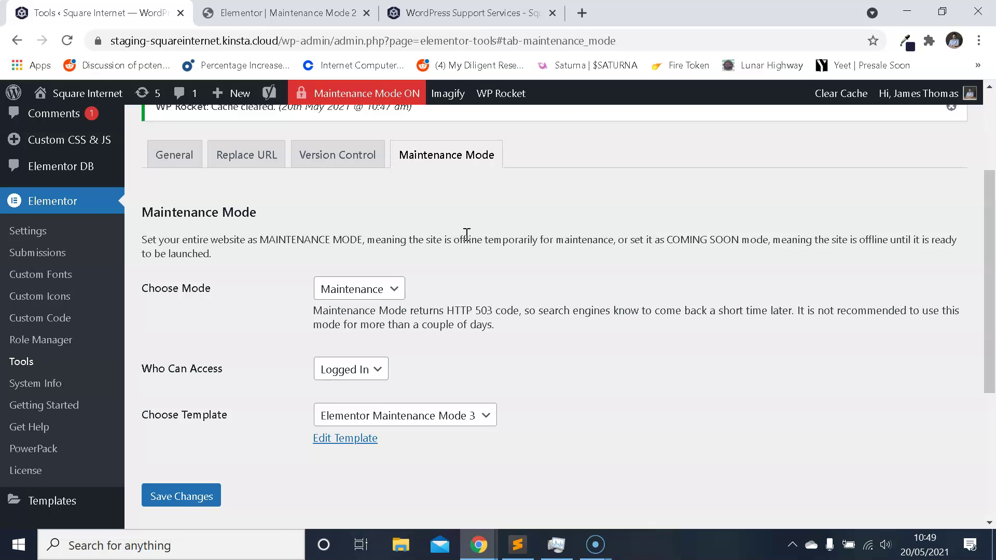
scroll(467, 235, down, 5)
scroll(466, 234, up, 5)
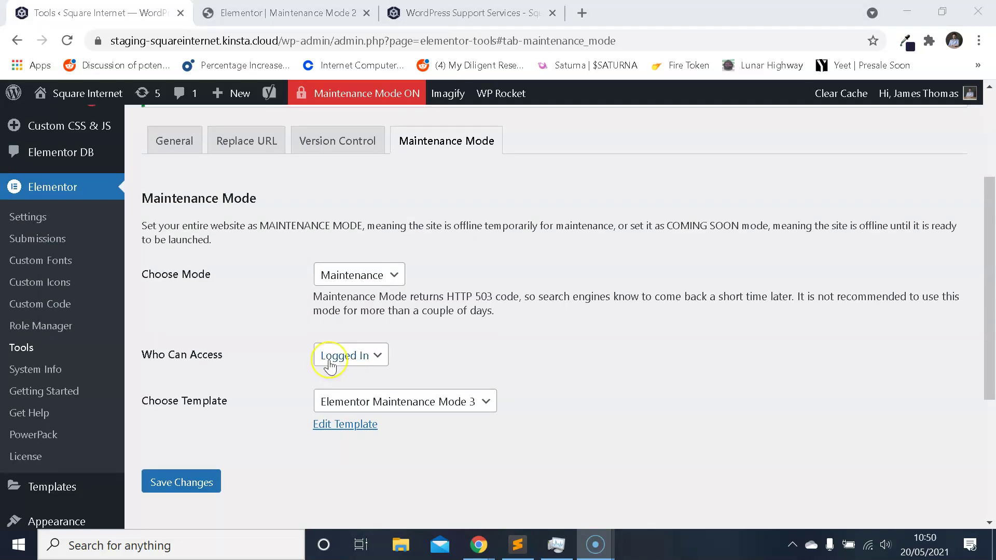
scroll(330, 366, up, 3)
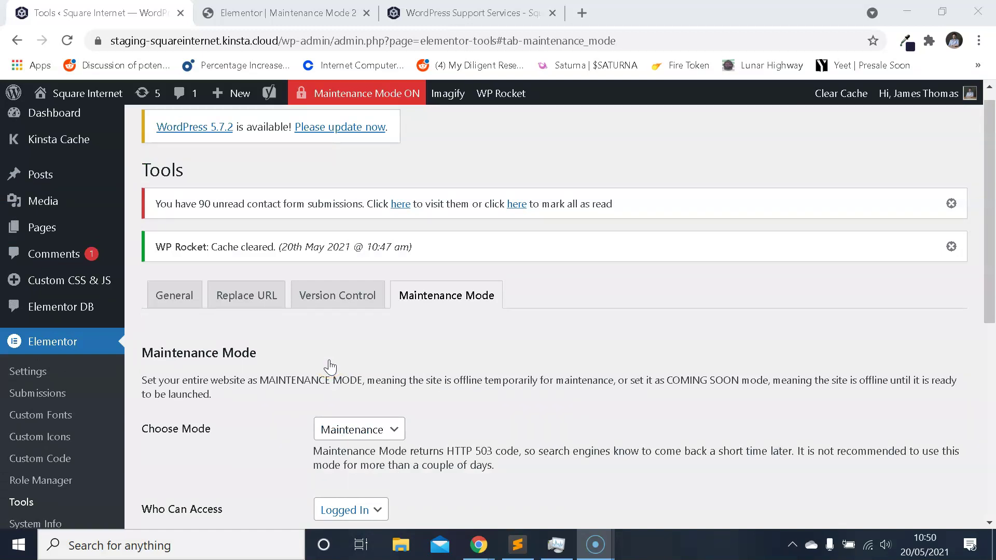
scroll(353, 362, down, 3)
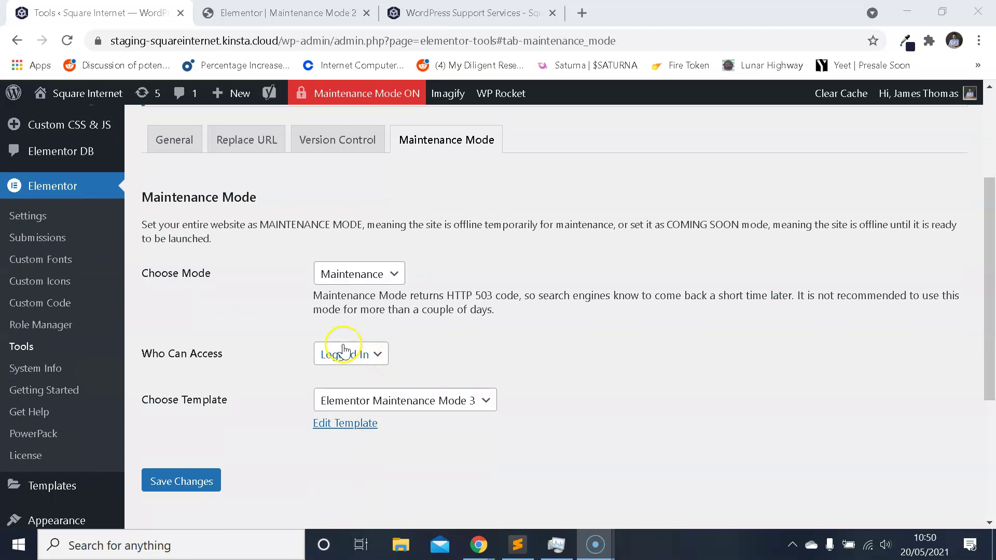
scroll(343, 348, down, 4)
scroll(342, 349, up, 6)
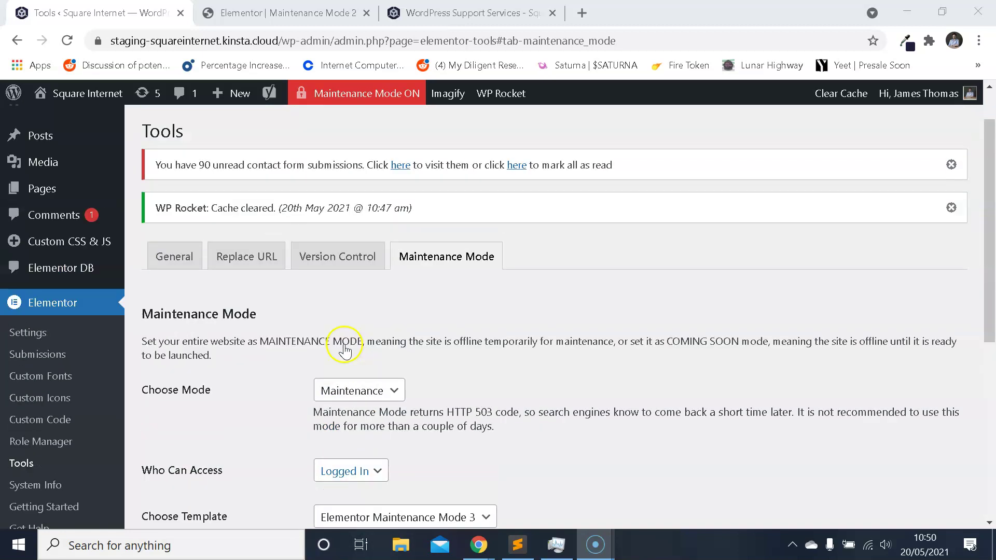
scroll(345, 351, up, 1)
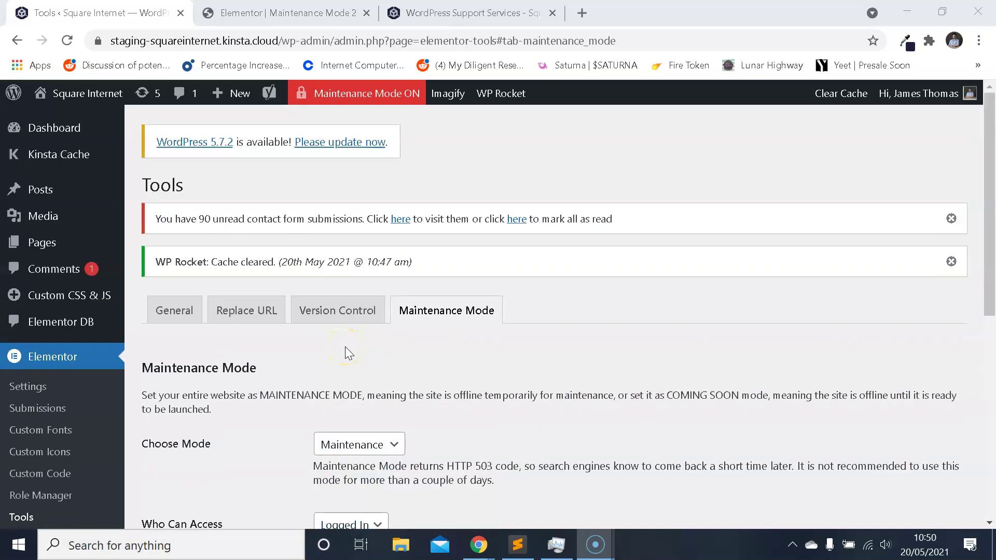